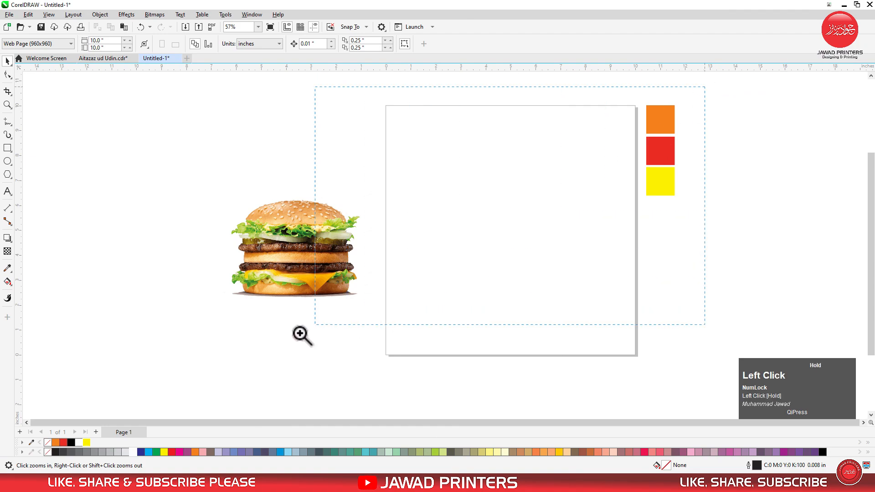
- Create a page-sized rectangle and make a half-width copy of it, 5 by 10 inches, covering the page's left half
{"action": "double_click", "coordinate": [7, 148]}
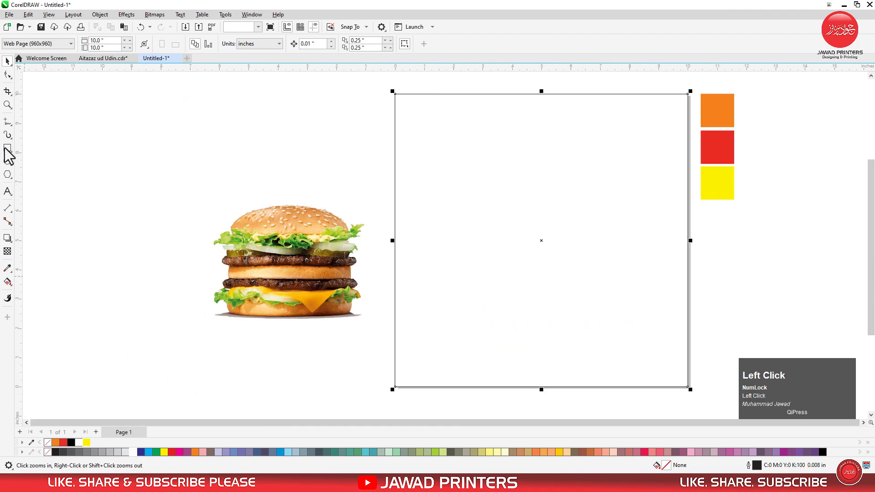
{"action": "left_click", "coordinate": [10, 63]}
{"action": "left_click", "coordinate": [502, 242]}
{"action": "left_click", "coordinate": [653, 242]}
{"action": "left_click_drag", "start_coordinate": [692, 242], "coordinate": [545, 235]}
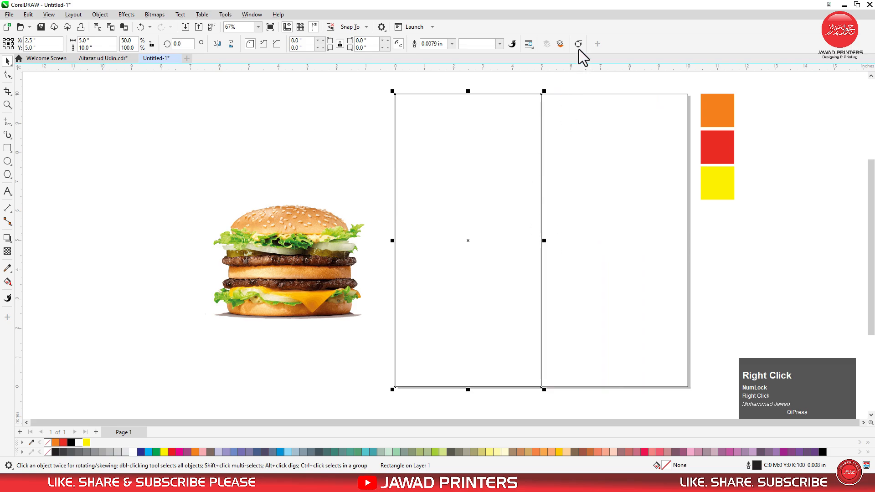
- Convert the half-width rectangle to curves and slant its right edge, moving the upper corner outward and the lower corner inward
{"action": "key", "text": "ctrl+q"}
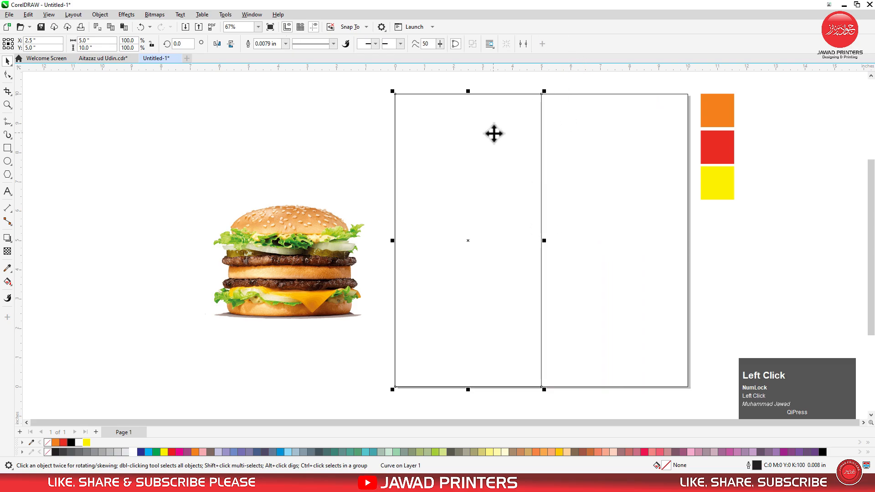
{"action": "key", "text": "F10"}
{"action": "left_click_drag", "start_coordinate": [538, 93], "coordinate": [557, 138]}
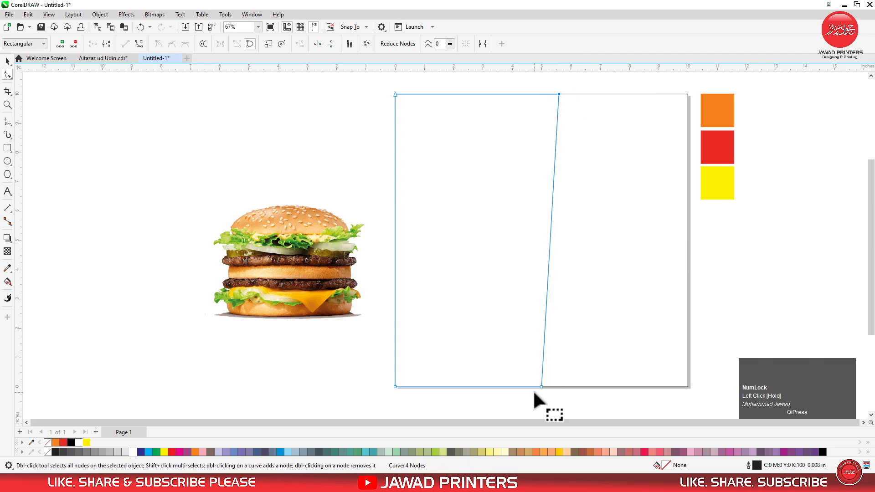
{"action": "left_click_drag", "start_coordinate": [541, 387], "coordinate": [528, 386]}
{"action": "key", "text": "space"}
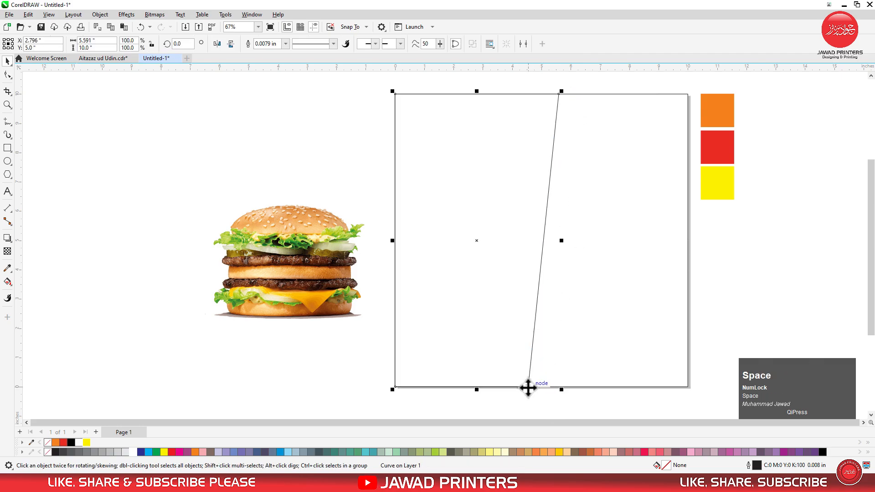
- Apply an elliptical fountain fill to the slanted shape with an orange centre and a red outer colour
{"action": "left_click", "coordinate": [7, 281]}
{"action": "left_click_drag", "start_coordinate": [427, 185], "coordinate": [502, 330]}
{"action": "left_click", "coordinate": [163, 44]}
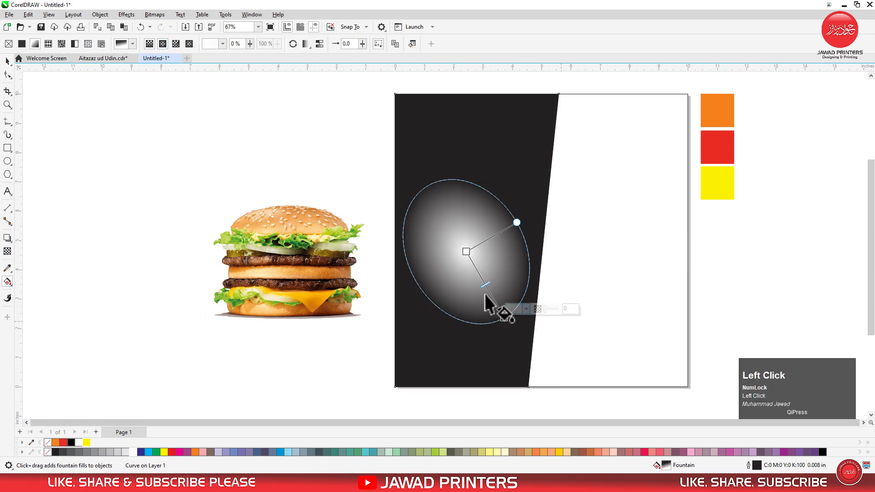
{"action": "left_click", "coordinate": [466, 252]}
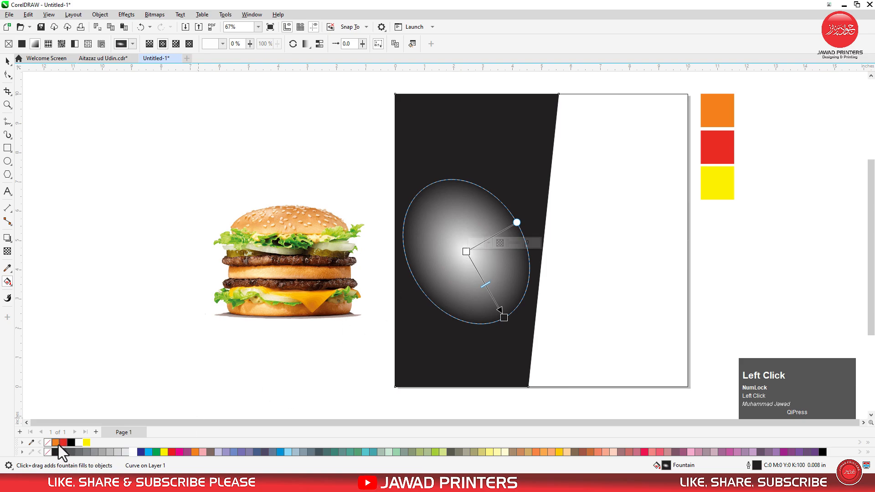
{"action": "left_click_drag", "start_coordinate": [154, 389], "coordinate": [465, 252]}
{"action": "left_click", "coordinate": [504, 317]}
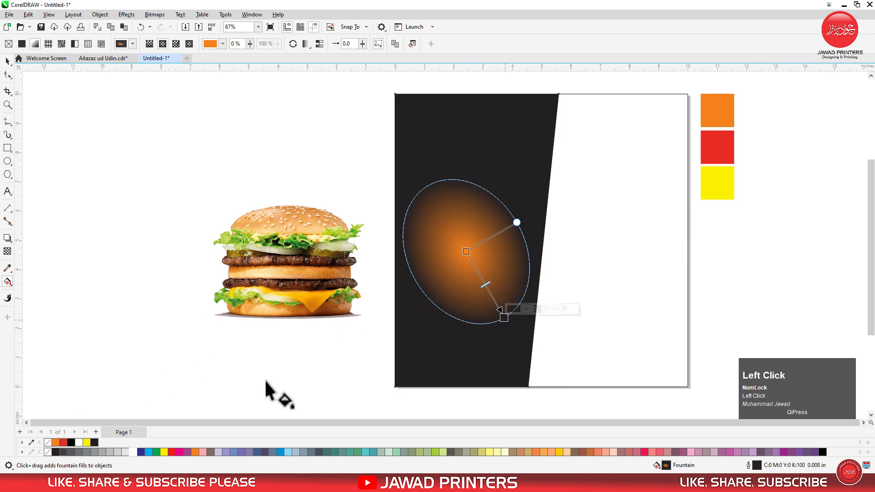
{"action": "left_click", "coordinate": [63, 442]}
- Enlarge and reposition the elliptical gradient so the orange glow sits near the slanted shape's middle and fades to red at its edges
{"action": "left_click_drag", "start_coordinate": [466, 252], "coordinate": [472, 196]}
{"action": "left_click_drag", "start_coordinate": [503, 315], "coordinate": [373, 106]}
{"action": "left_click_drag", "start_coordinate": [560, 140], "coordinate": [555, 157]}
{"action": "left_click_drag", "start_coordinate": [464, 217], "coordinate": [477, 233]}
{"action": "key", "text": "space"}
{"action": "left_click", "coordinate": [340, 168]}
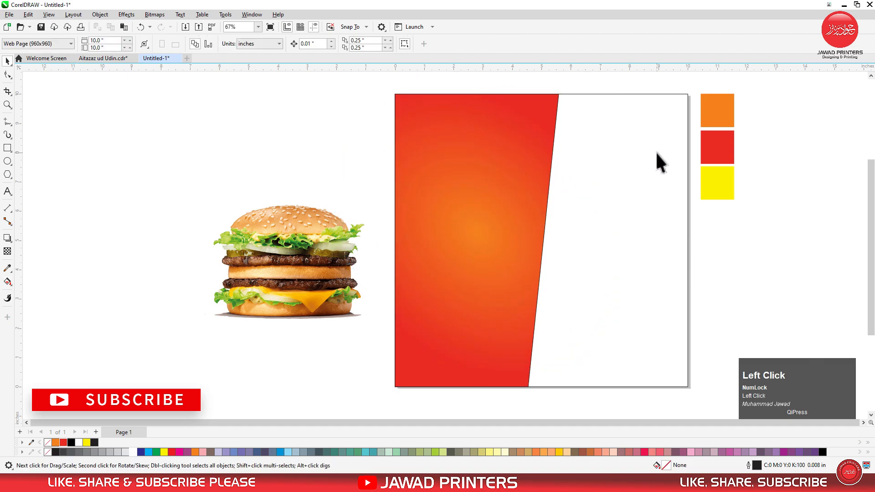
- Fill the page-sized rectangle with black and remove the outlines of both the rectangle and the gradient shape
{"action": "left_click", "coordinate": [823, 452]}
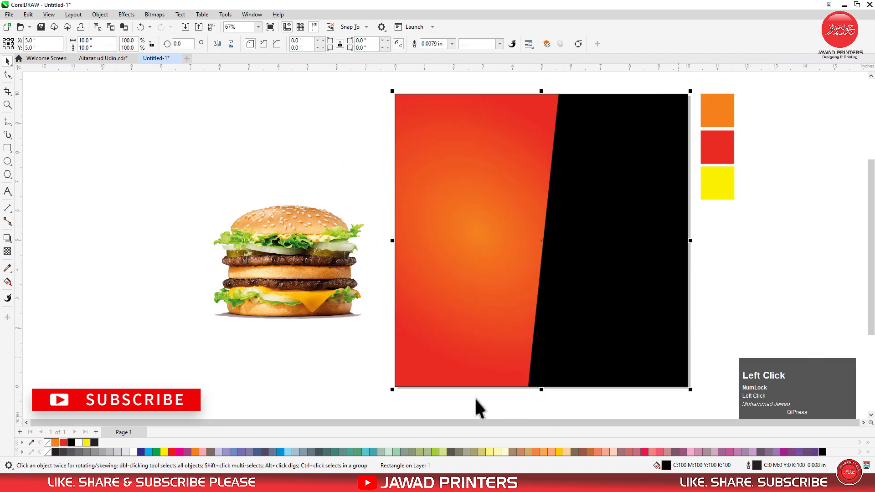
{"action": "left_click", "coordinate": [594, 169], "text": "shift"}
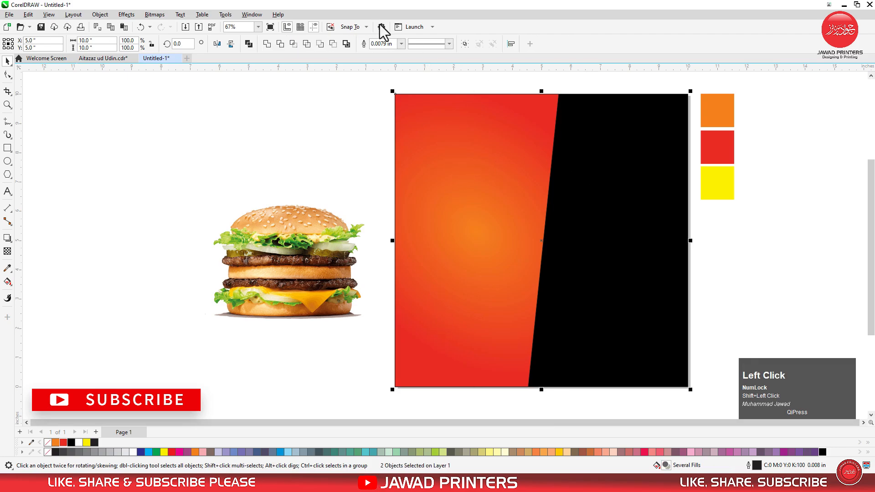
{"action": "left_click", "coordinate": [401, 43]}
{"action": "left_click", "coordinate": [392, 52]}
{"action": "left_click", "coordinate": [43, 186]}
- Draw a narrow rectangle about 0.75 by 4.34 inches left of the burger and reshape it into a wedge pointing down
{"action": "left_click", "coordinate": [7, 147]}
{"action": "left_click_drag", "start_coordinate": [67, 142], "coordinate": [88, 269]}
{"action": "key", "text": "space"}
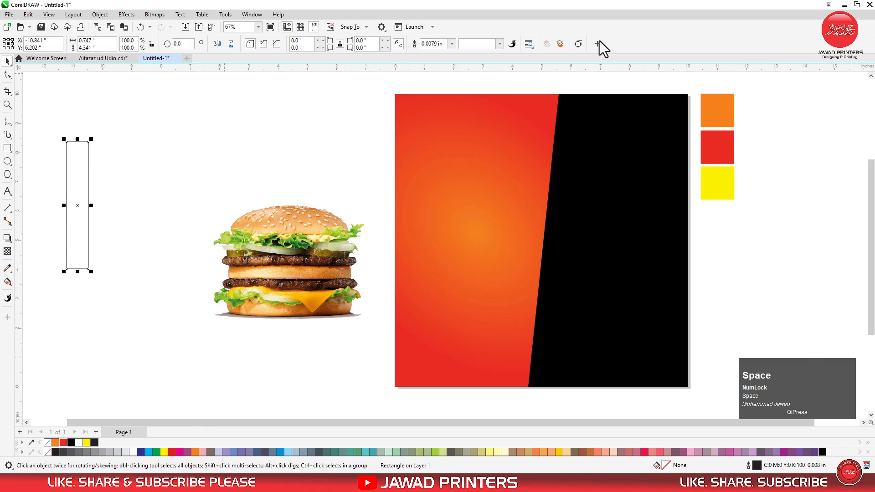
{"action": "left_click", "coordinate": [578, 44]}
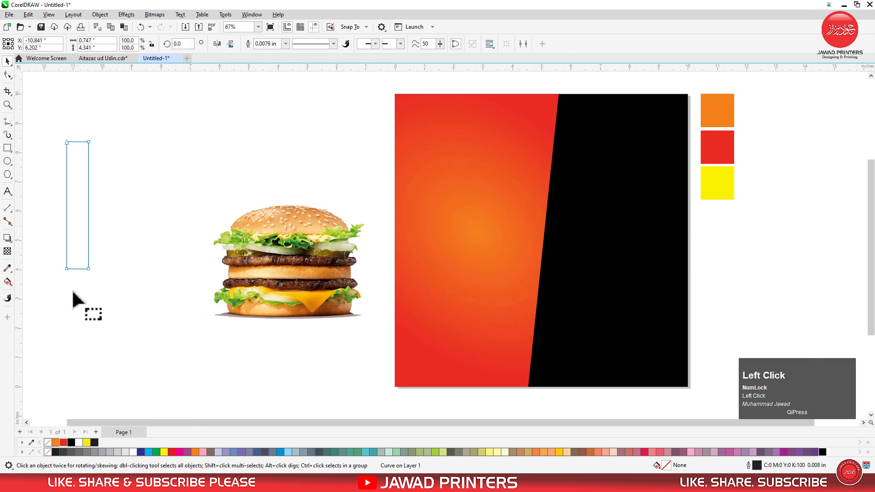
{"action": "key", "text": "F10"}
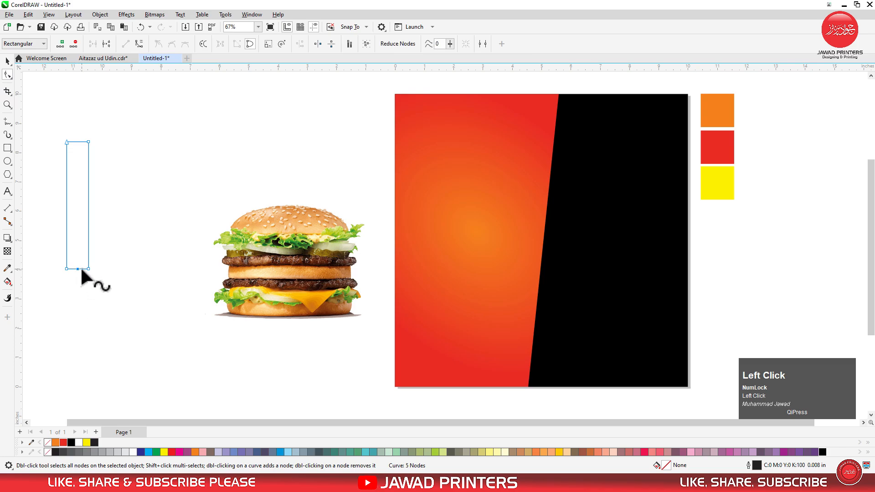
{"action": "double_click", "coordinate": [67, 269]}
{"action": "key", "text": "space"}
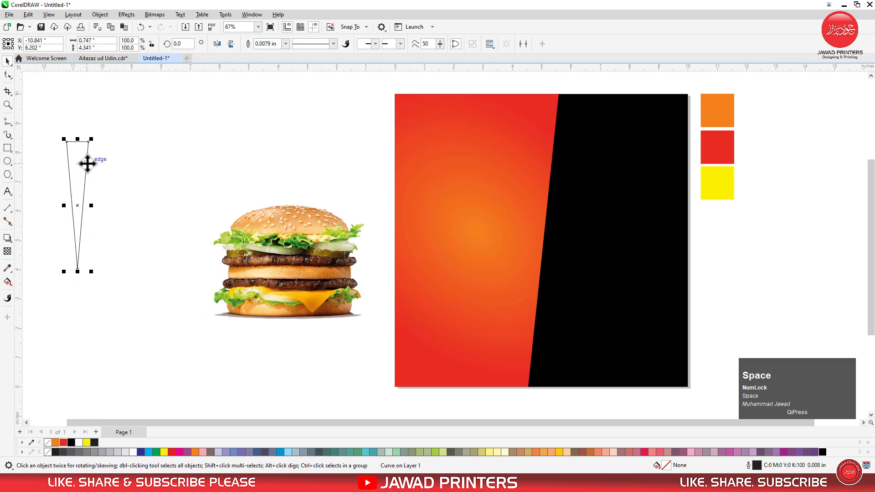
- Stretch the wedge upward to about 4.93 inches high, fill it with black and remove its outline
{"action": "left_click_drag", "start_coordinate": [79, 139], "coordinate": [78, 122]}
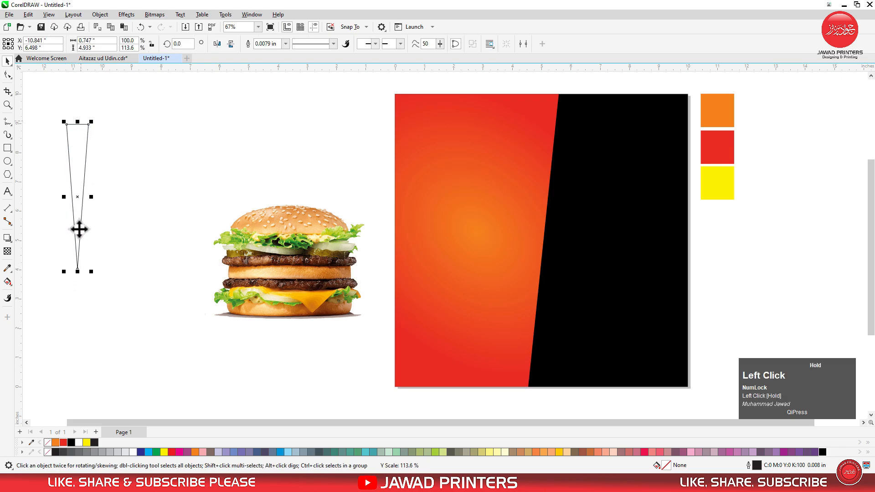
{"action": "left_click", "coordinate": [822, 452]}
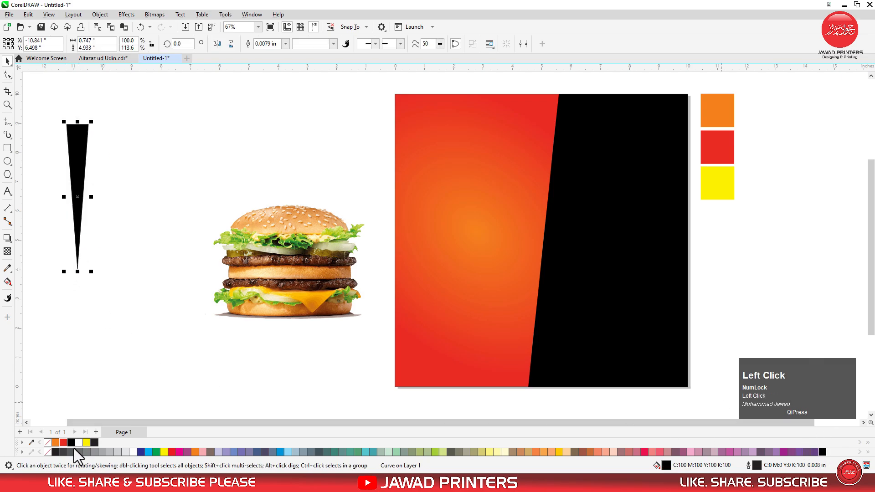
{"action": "right_click", "coordinate": [48, 442]}
- Set the wedge's rotation centre at its bottom tip and make a copy rotated 15 degrees clockwise
{"action": "left_click", "coordinate": [79, 194]}
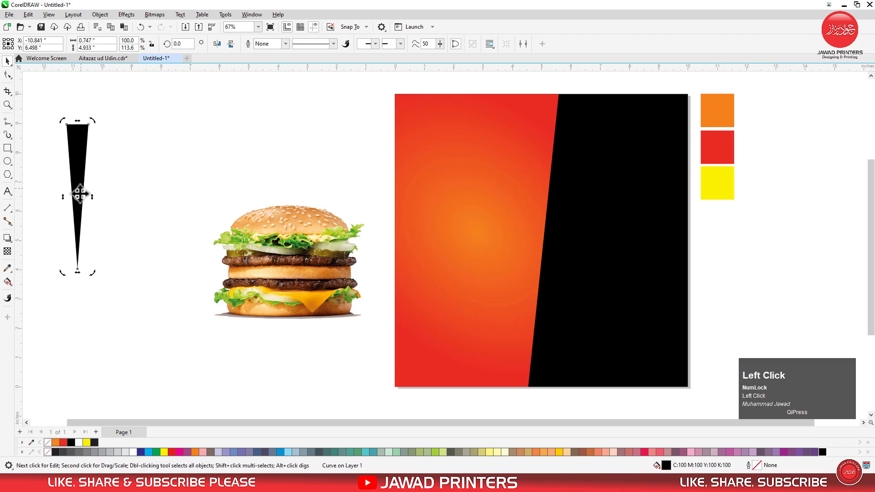
{"action": "left_click", "coordinate": [81, 271]}
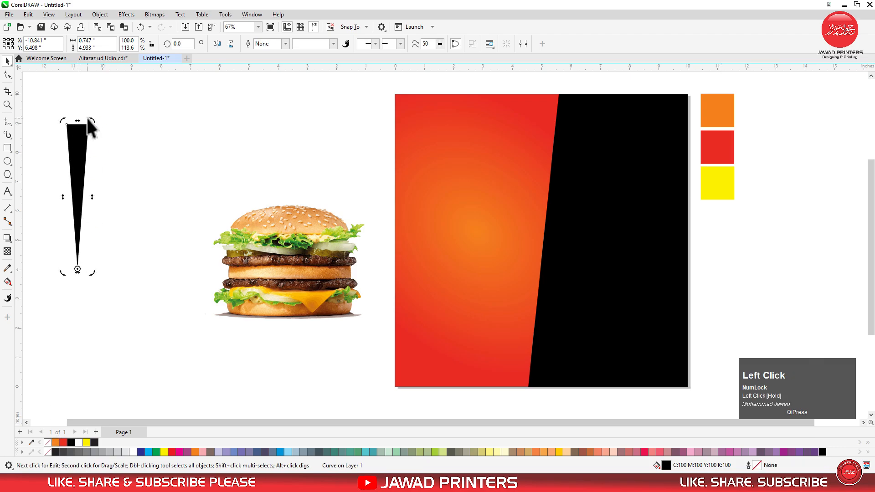
{"action": "left_click_drag", "start_coordinate": [91, 120], "coordinate": [120, 141]}
{"action": "right_click", "coordinate": [112, 136], "text": "ctrl"}
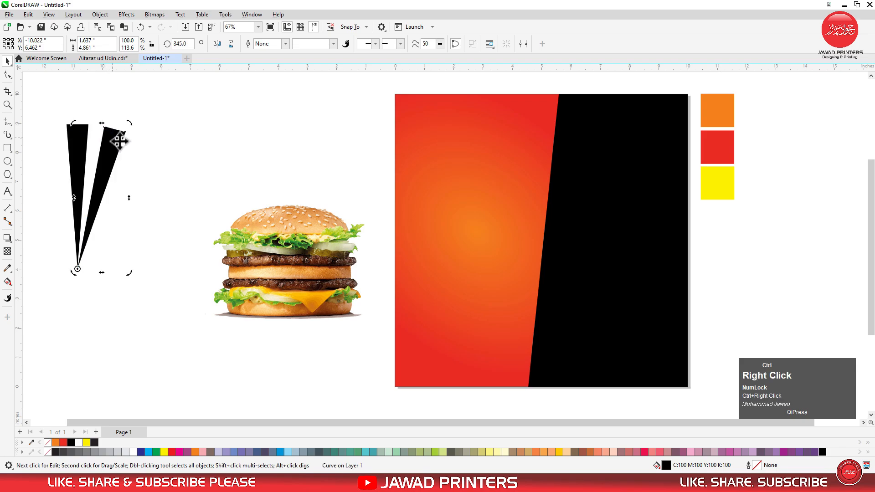
- Repeat the rotated duplication until the wedges form a full circular sunburst of 24 rays
{"action": "key", "text": "ctrl+r"}
{"action": "key", "text": "ctrl+r"}
{"action": "key", "text": "ctrl+r"}
{"action": "key", "text": "ctrl+r"}
{"action": "key", "text": "ctrl+r"}
{"action": "key", "text": "ctrl+r"}
{"action": "key", "text": "ctrl+r"}
{"action": "key", "text": "ctrl+r"}
{"action": "key", "text": "ctrl+r"}
{"action": "key", "text": "ctrl+r"}
{"action": "key", "text": "ctrl+r"}
{"action": "key", "text": "ctrl+r"}
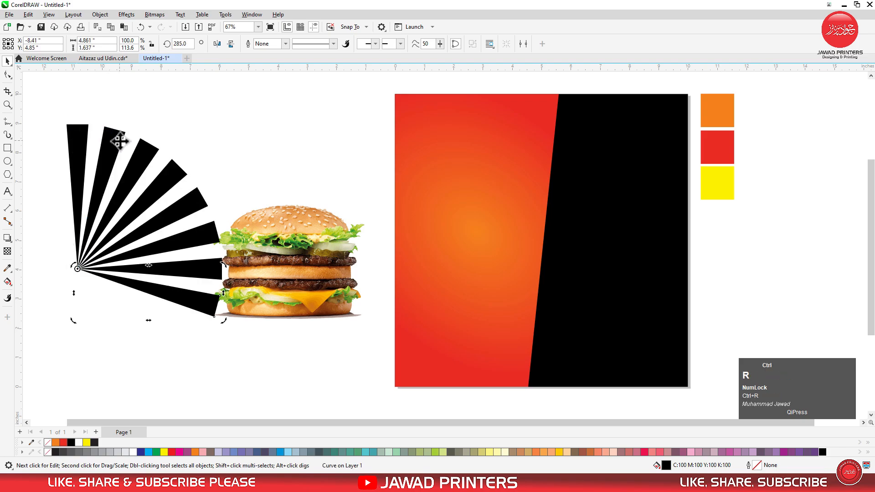
{"action": "key", "text": "ctrl+r"}
{"action": "key", "text": "ctrl+r"}
{"action": "key", "text": "ctrl+r"}
{"action": "key", "text": "ctrl+r"}
{"action": "key", "text": "ctrl+r"}
{"action": "key", "text": "ctrl+r"}
{"action": "key", "text": "ctrl+r"}
{"action": "key", "text": "ctrl+r"}
{"action": "key", "text": "ctrl+r"}
{"action": "key", "text": "ctrl+r"}
{"action": "key", "text": "ctrl+r"}
{"action": "key", "text": "ctrl+r"}
{"action": "key", "text": "ctrl+r"}
{"action": "key", "text": "ctrl+r"}
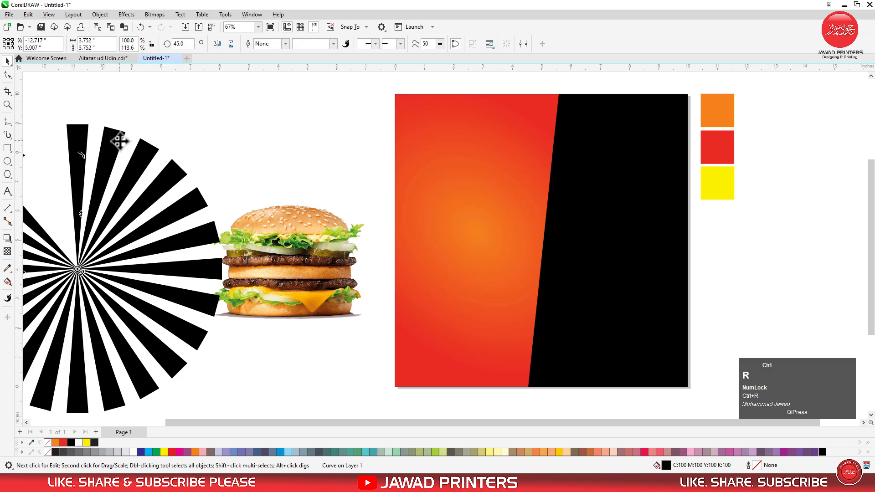
- Group all the rays, move the sunburst onto the page and centre it on the black rectangle
{"action": "left_click_drag", "start_coordinate": [100, 86], "coordinate": [71, 369]}
{"action": "left_click", "coordinate": [465, 44]}
{"action": "left_click_drag", "start_coordinate": [167, 161], "coordinate": [599, 127]}
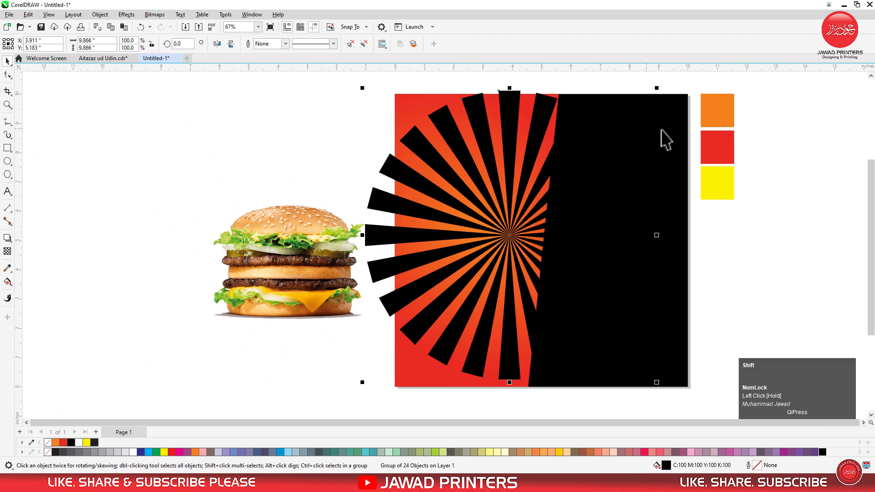
{"action": "left_click", "coordinate": [652, 132], "text": "shift"}
{"action": "key", "text": "c"}
{"action": "key", "text": "e"}
{"action": "left_click", "coordinate": [748, 213]}
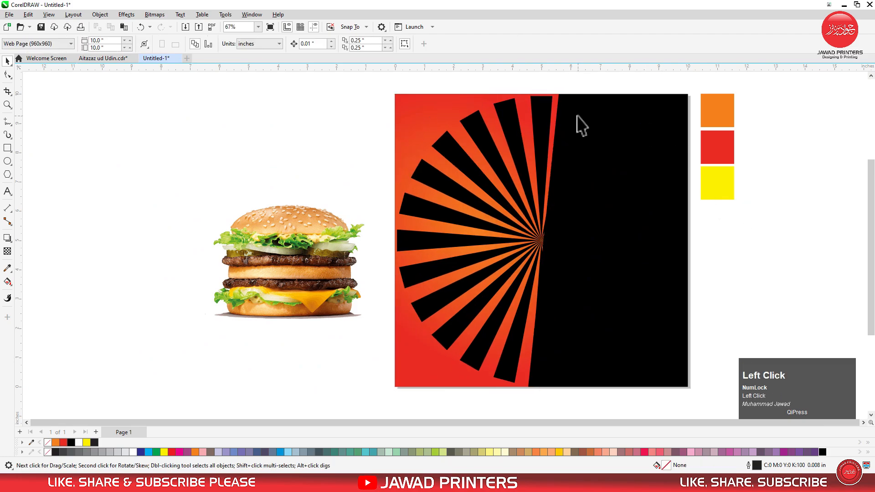
- Enlarge the sunburst from its centre to about 17.7 inches wide so it extends past the page on every side
{"action": "left_click", "coordinate": [548, 103]}
{"action": "left_click", "coordinate": [738, 315]}
{"action": "left_click", "coordinate": [407, 207]}
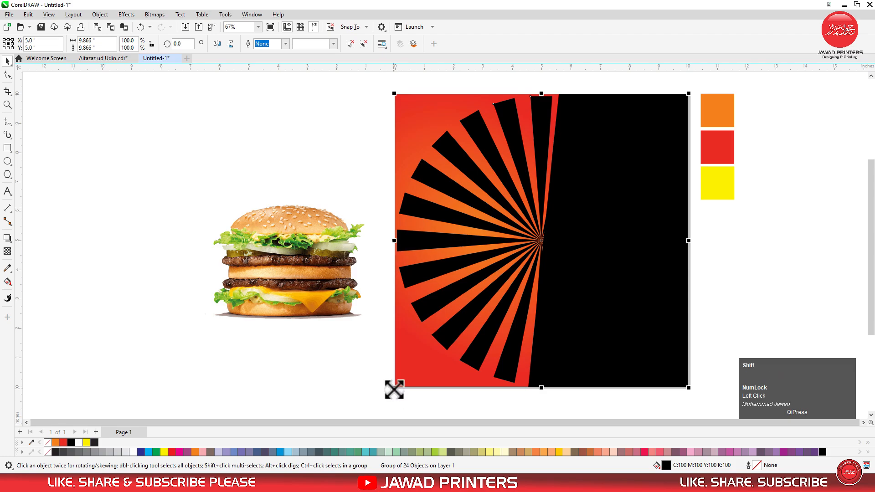
{"action": "left_click_drag", "start_coordinate": [394, 387], "coordinate": [346, 412]}
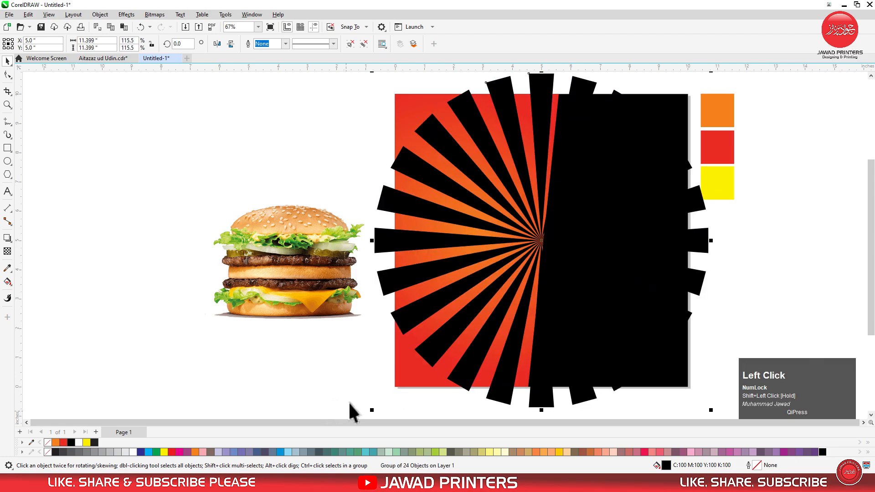
{"action": "key", "text": "F3"}
{"action": "key", "text": "F2"}
{"action": "left_click_drag", "start_coordinate": [256, 433], "coordinate": [199, 480]}
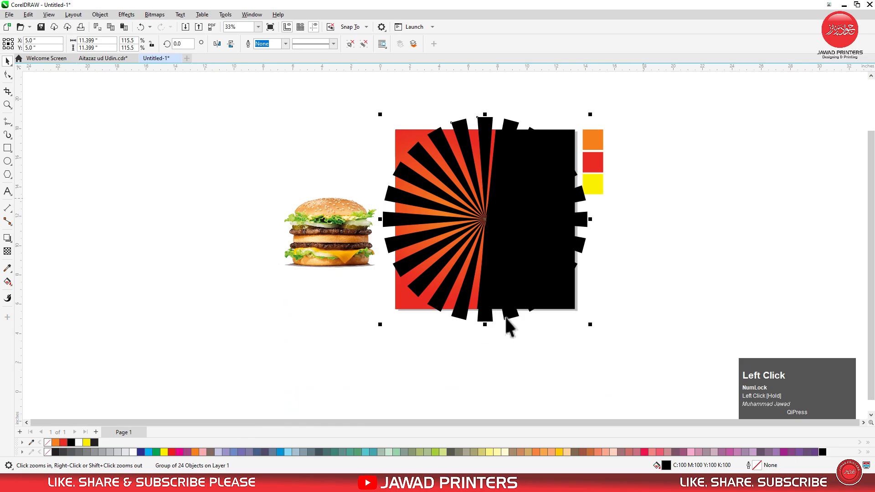
{"action": "left_click_drag", "start_coordinate": [591, 325], "coordinate": [647, 381]}
- Set the sunburst's transparency merge mode to Overlay
{"action": "left_click", "coordinate": [7, 251]}
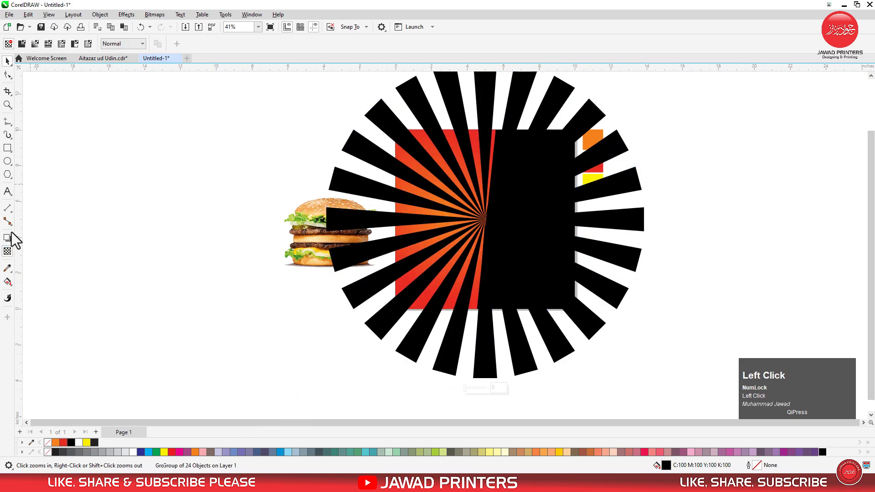
{"action": "left_click", "coordinate": [122, 43]}
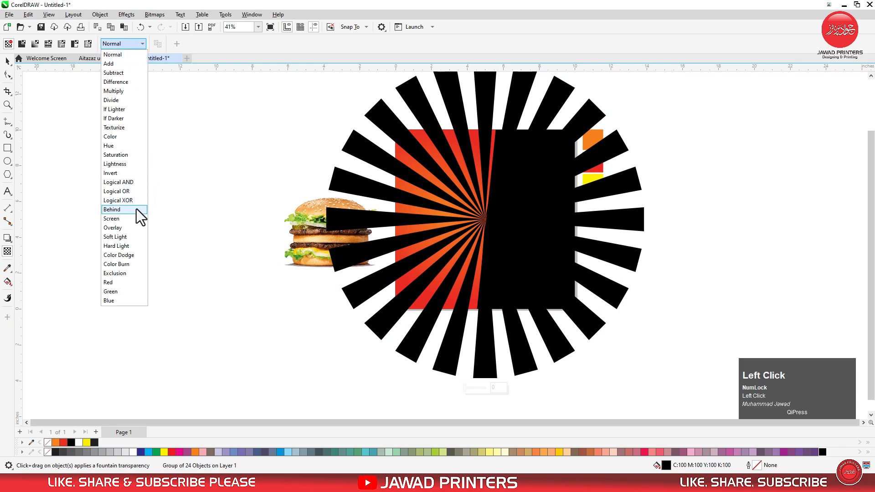
{"action": "left_click", "coordinate": [130, 228]}
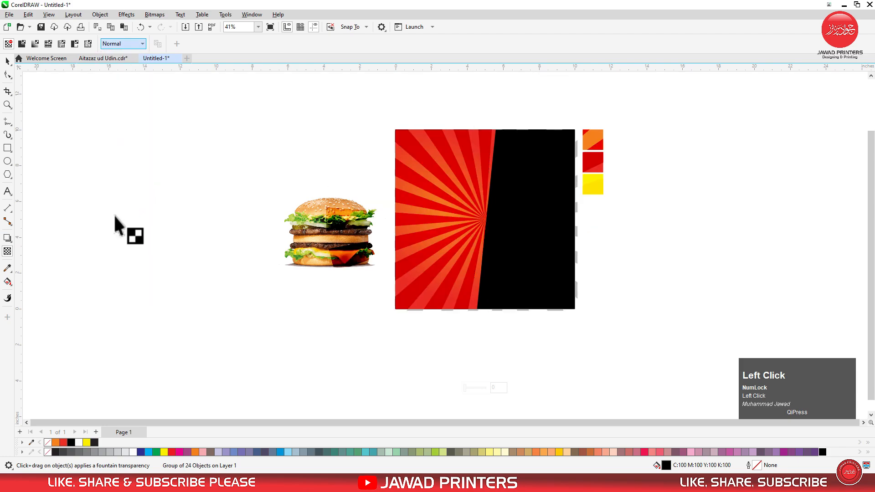
- Move the sunburst off the page and PowerClip it inside the slanted gradient shape
{"action": "left_click", "coordinate": [7, 62]}
{"action": "left_click_drag", "start_coordinate": [485, 222], "coordinate": [107, 222]}
{"action": "left_click", "coordinate": [500, 214]}
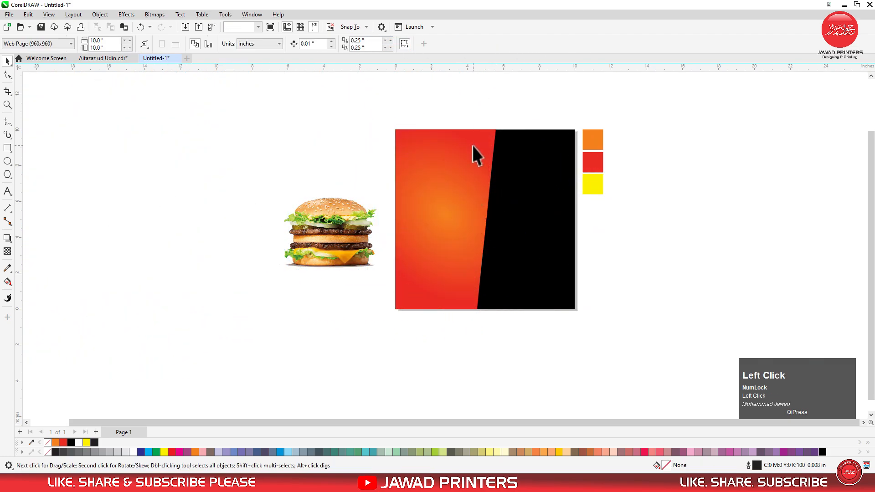
{"action": "left_click", "coordinate": [130, 200]}
{"action": "right_click", "coordinate": [136, 195]}
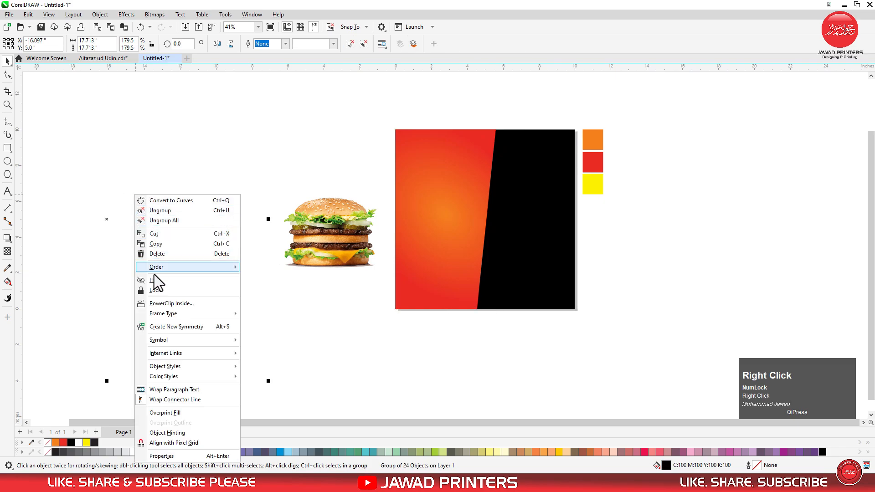
{"action": "left_click", "coordinate": [172, 303]}
{"action": "left_click", "coordinate": [400, 177]}
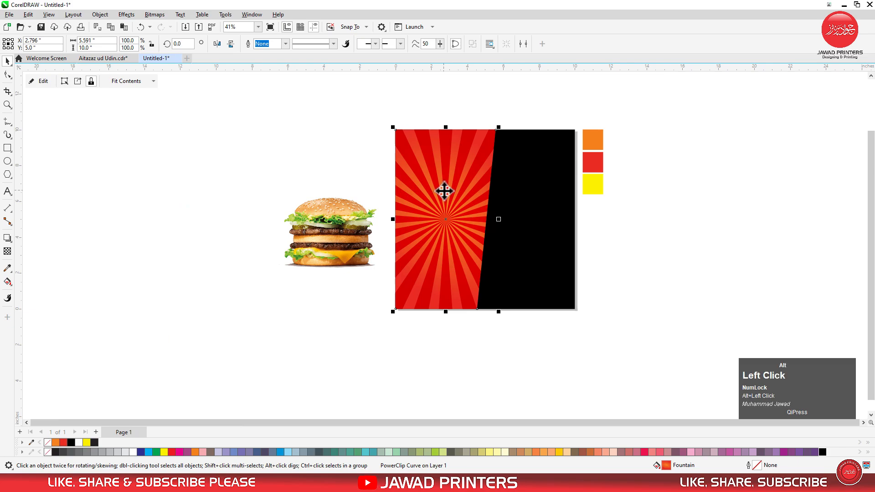
- Shift the clipped sunburst sideways inside the gradient shape so its centre lies on the slanted edge
{"action": "left_click", "coordinate": [450, 223], "text": "alt"}
{"action": "left_click_drag", "start_coordinate": [447, 219], "coordinate": [485, 219]}
{"action": "left_click", "coordinate": [315, 164]}
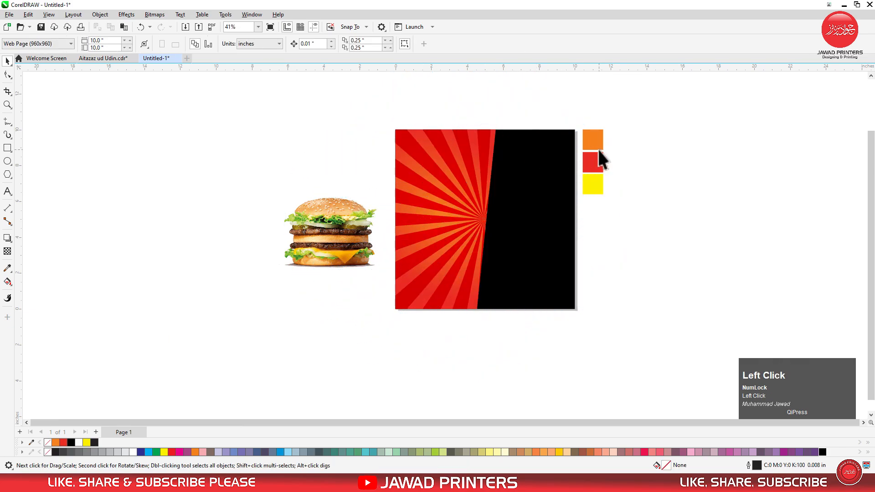
{"action": "key", "text": "F3"}
{"action": "key", "text": "z"}
{"action": "left_click_drag", "start_coordinate": [616, 132], "coordinate": [432, 241]}
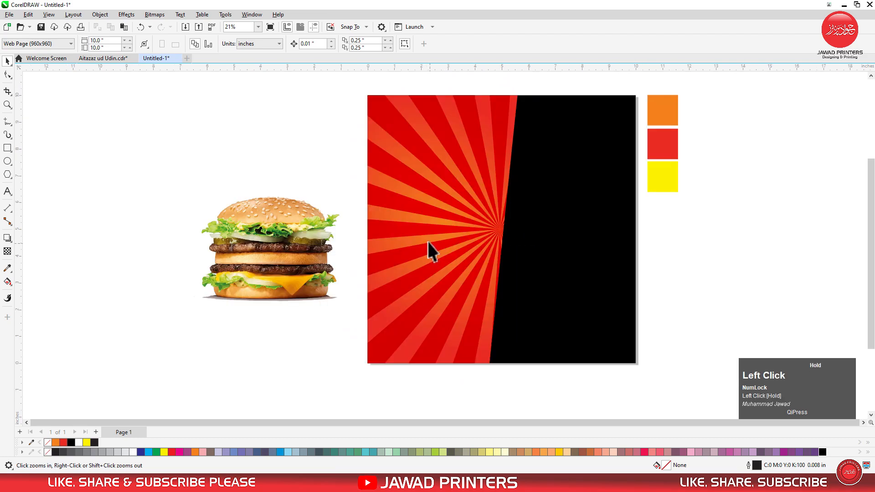
- Move the burger image onto the page over the slanted edge and bring it to the front
{"action": "left_click", "coordinate": [280, 233]}
{"action": "left_click_drag", "start_coordinate": [286, 235], "coordinate": [496, 247]}
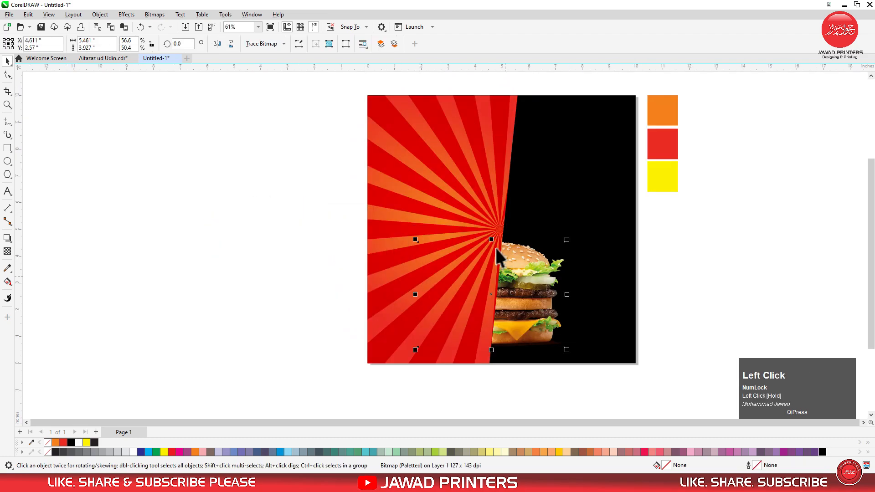
{"action": "key", "text": "shift+Page_Up"}
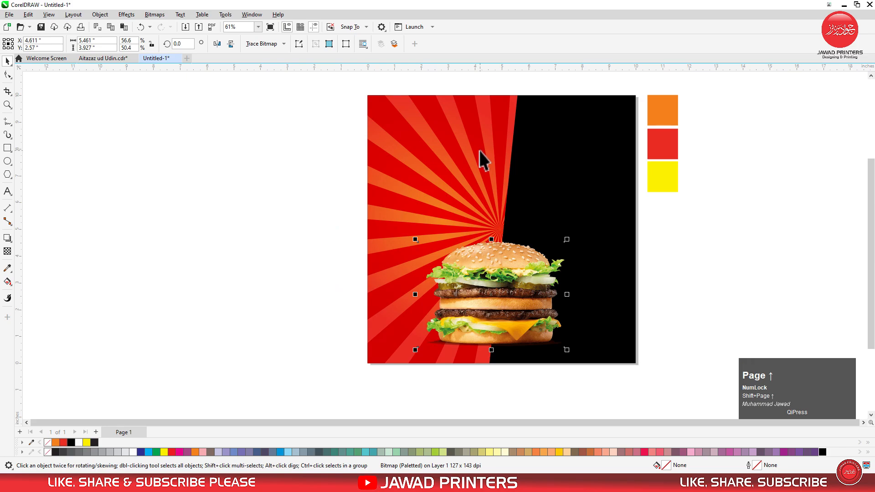
- PowerClip the slanted sunburst panel inside the black background square
{"action": "left_click", "coordinate": [479, 150]}
{"action": "right_click", "coordinate": [480, 151]}
{"action": "left_click", "coordinate": [503, 288]}
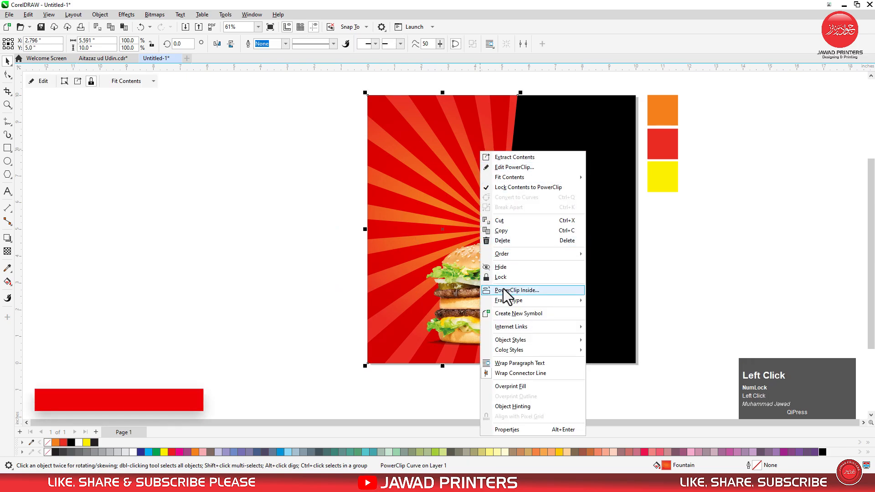
{"action": "left_click", "coordinate": [582, 259]}
{"action": "left_click", "coordinate": [678, 268]}
- Centre the burger horizontally on the page, slightly below the middle, and enlarge it proportionally
{"action": "left_click_drag", "start_coordinate": [533, 266], "coordinate": [543, 230]}
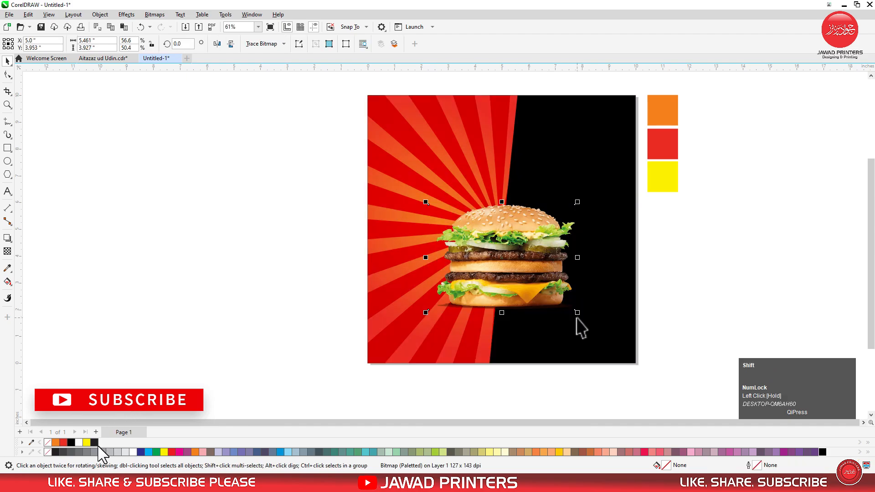
{"action": "left_click_drag", "start_coordinate": [579, 311], "coordinate": [598, 327]}
{"action": "left_click_drag", "start_coordinate": [525, 290], "coordinate": [526, 284]}
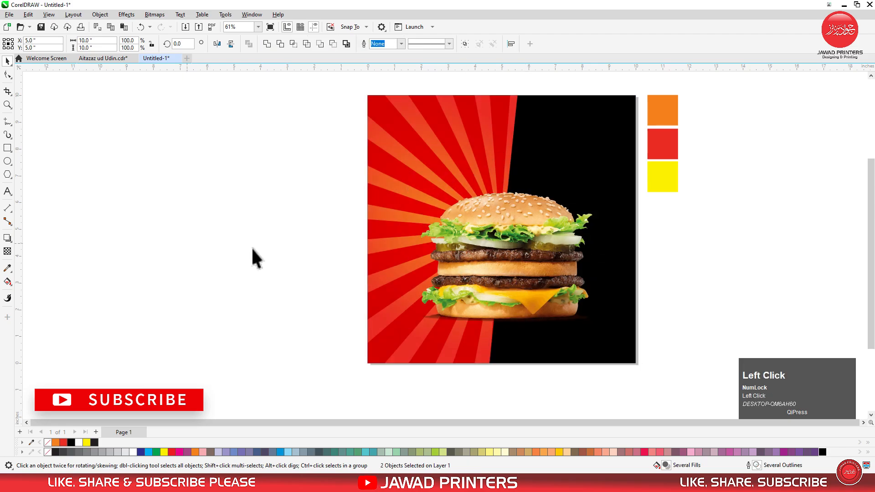
{"action": "left_click", "coordinate": [70, 267]}
- Add a black Multiply drop shadow around the burger with opacity 90 and feathering 12
{"action": "left_click", "coordinate": [7, 238]}
{"action": "left_click_drag", "start_coordinate": [501, 271], "coordinate": [533, 306]}
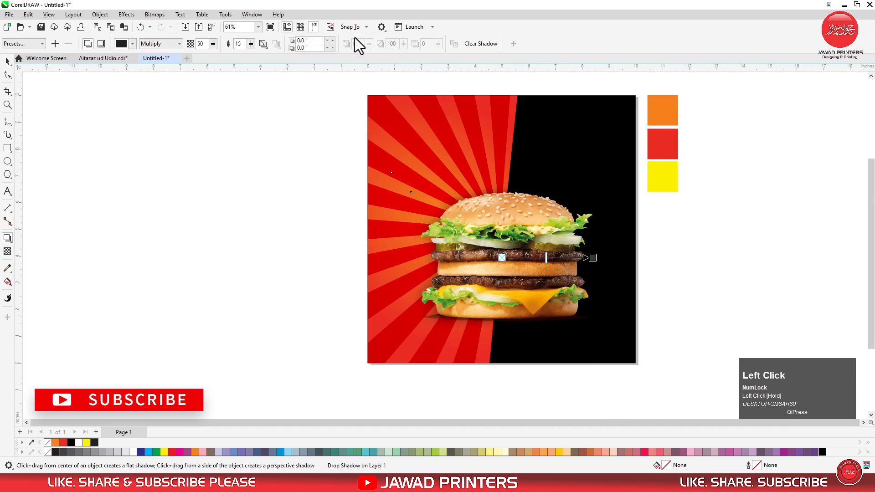
{"action": "type", "text": "12"}
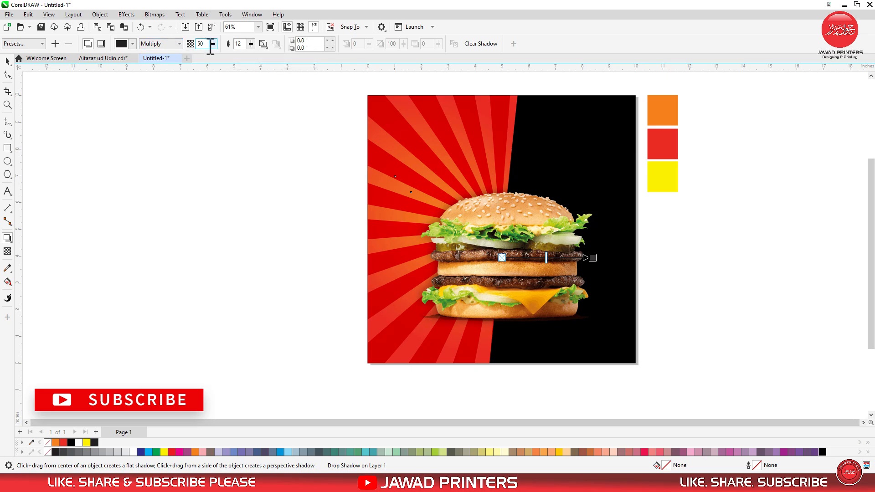
{"action": "left_click", "coordinate": [198, 45]}
{"action": "type", "text": "90"}
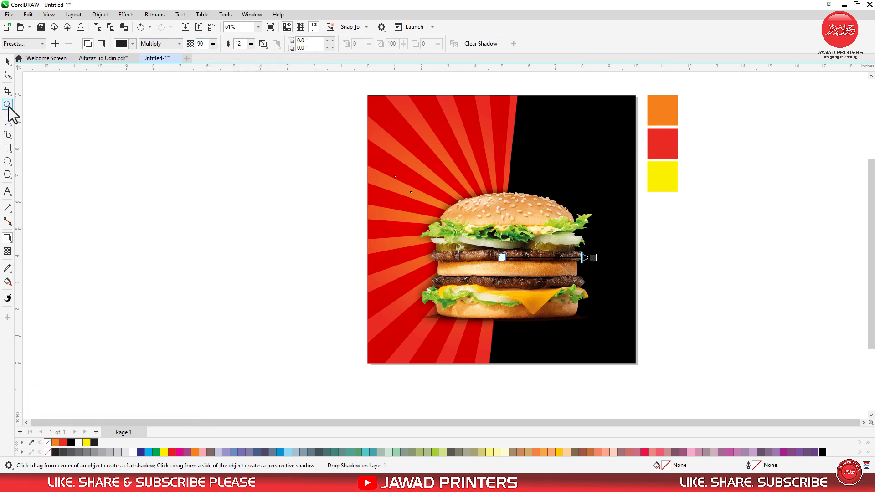
{"action": "left_click", "coordinate": [7, 61]}
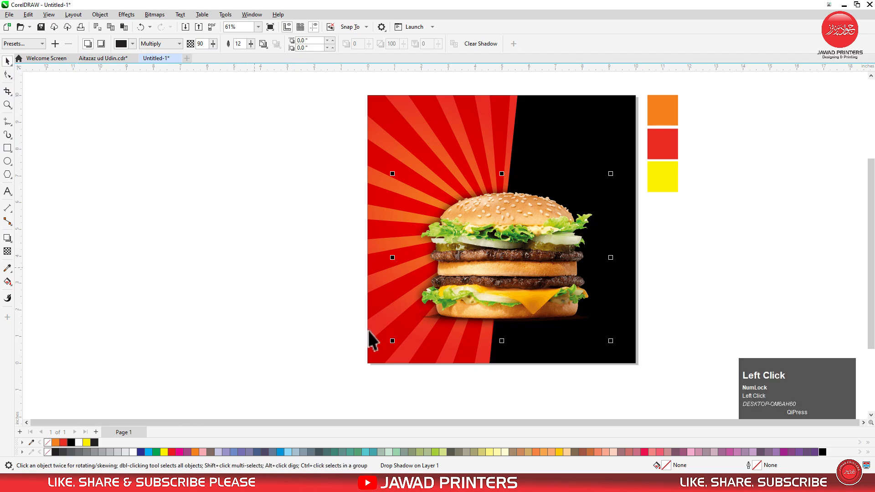
{"action": "left_click", "coordinate": [395, 346]}
{"action": "left_click", "coordinate": [306, 283]}
- Add the artistic text "Delicious" on the sunburst panel above the burger
{"action": "key", "text": "F2"}
{"action": "left_click_drag", "start_coordinate": [682, 89], "coordinate": [310, 262]}
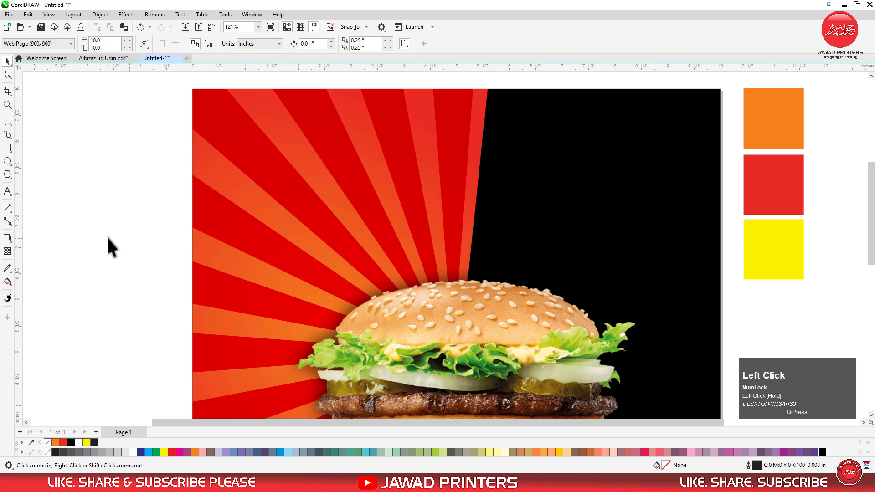
{"action": "left_click", "coordinate": [7, 192]}
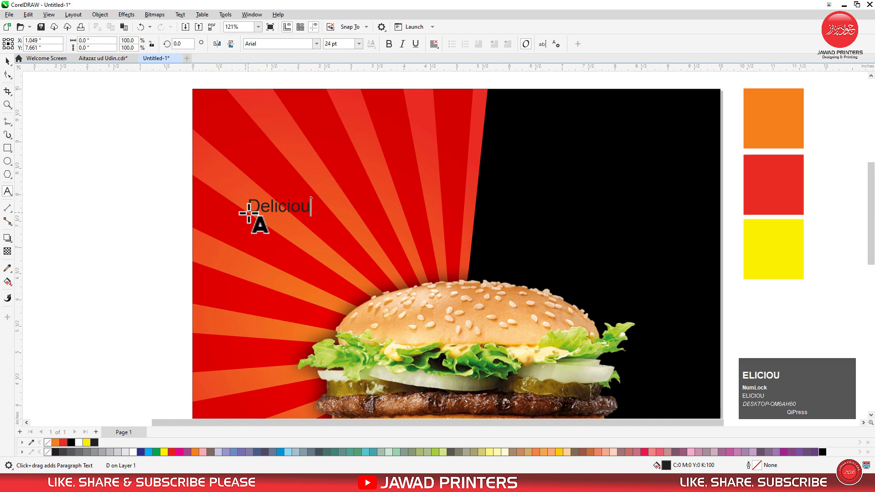
{"action": "key", "text": "ctrl+space"}
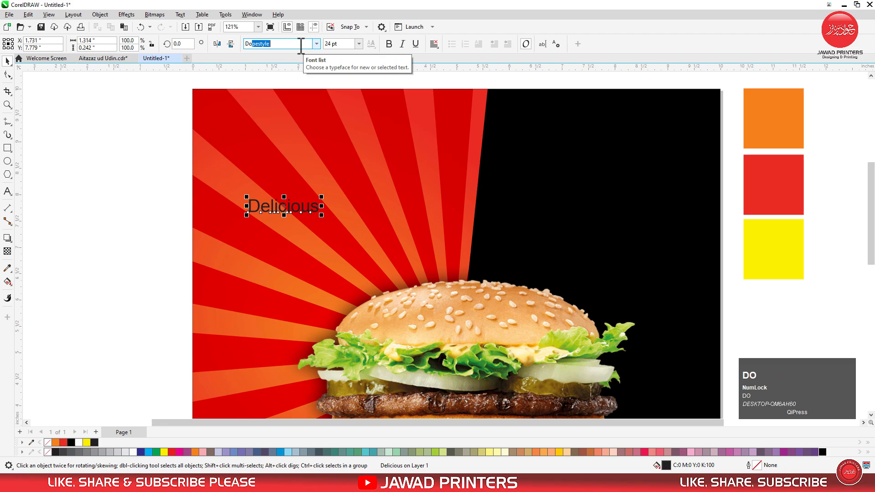
- Style "Delicious" in white Dopestyle at about 49 pt and place it near the top of the page
{"action": "left_click", "coordinate": [301, 46]}
{"action": "type", "text": "Dop"}
{"action": "key", "text": "Return"}
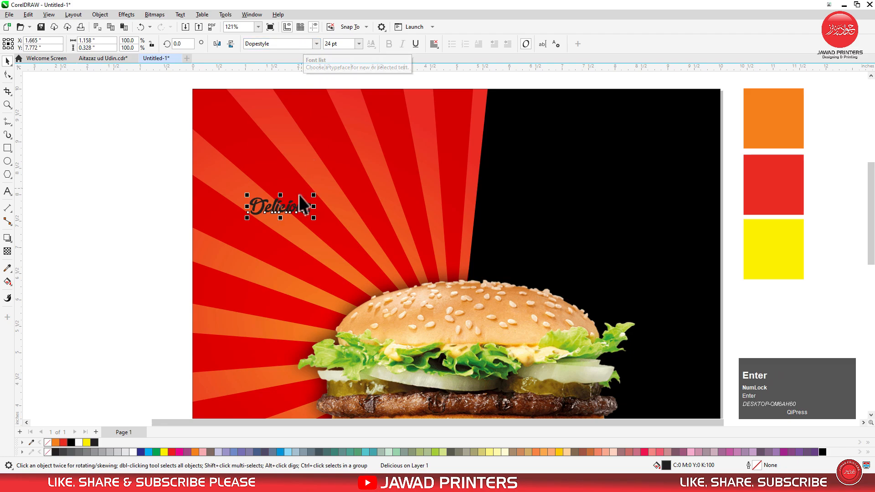
{"action": "left_click_drag", "start_coordinate": [298, 198], "coordinate": [419, 160]}
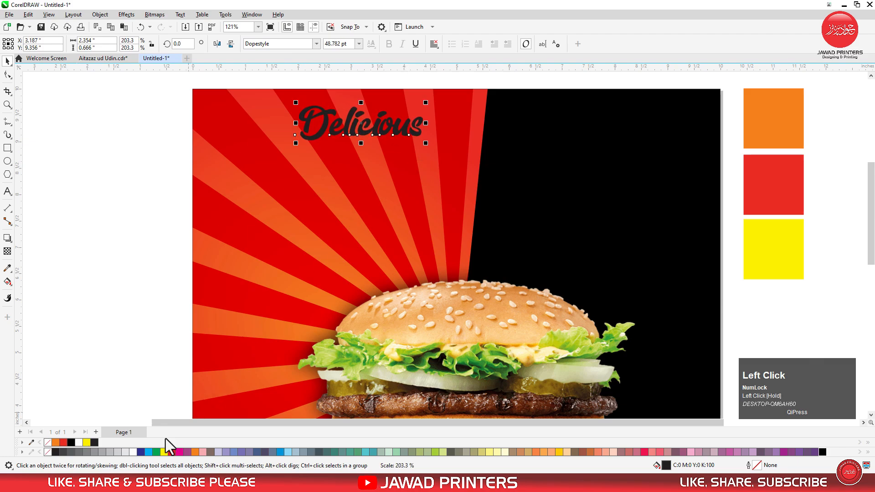
{"action": "left_click", "coordinate": [80, 442]}
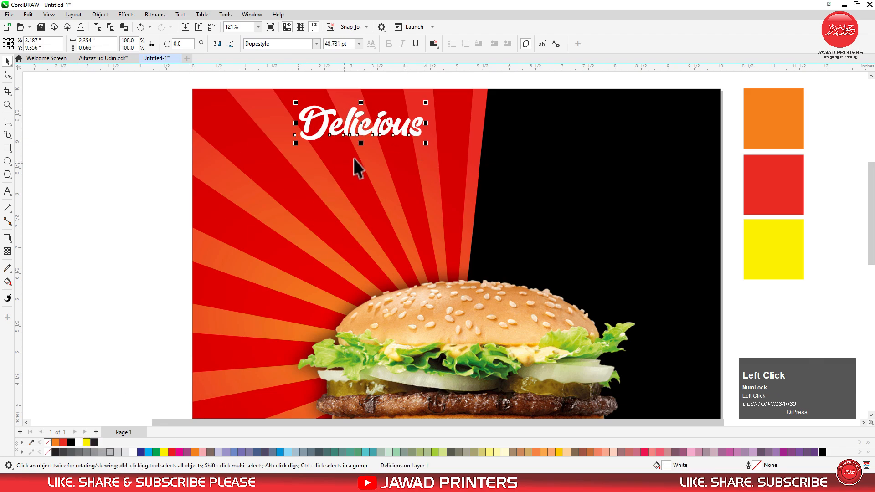
- Duplicate "Delicious" directly below the original and replace the copy's text with "BURGER"
{"action": "left_click_drag", "start_coordinate": [362, 141], "coordinate": [361, 181]}
{"action": "right_click", "coordinate": [362, 181]}
{"action": "double_click", "coordinate": [360, 164]}
{"action": "key", "text": "ctrl+a"}
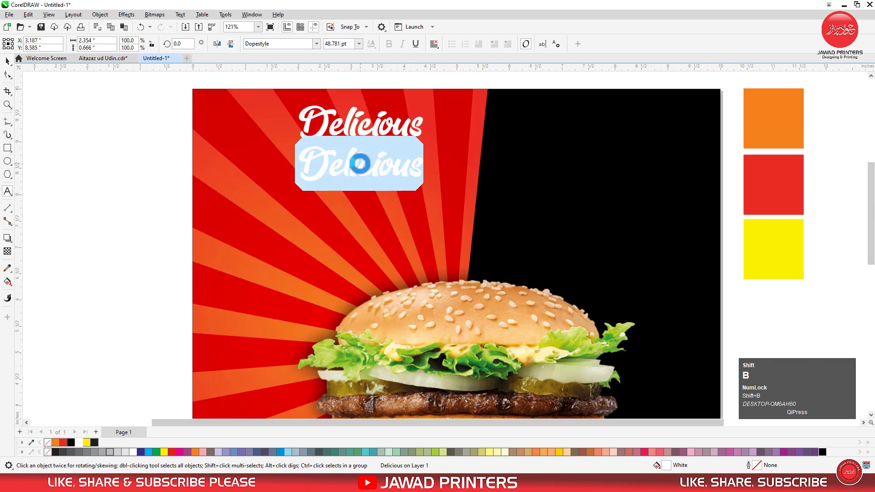
{"action": "type", "text": "Burge"}
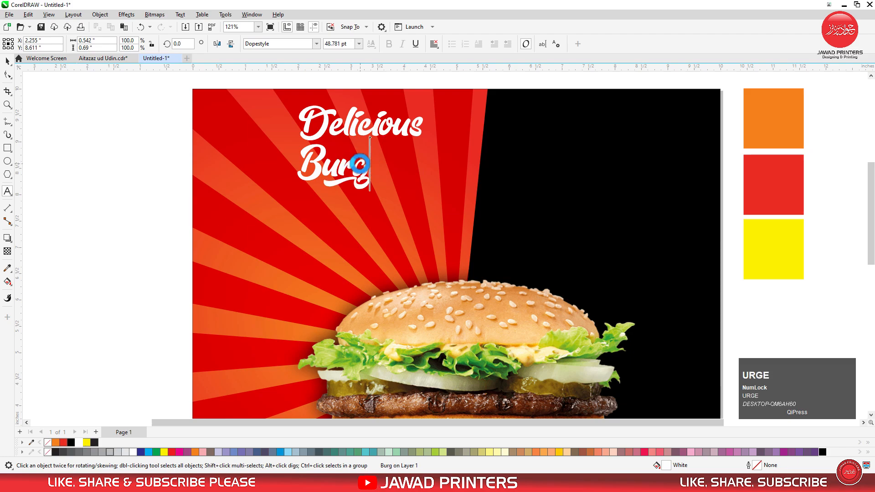
{"action": "key", "text": "BackSpace"}
{"action": "key", "text": "BackSpace"}
{"action": "key", "text": "BackSpace"}
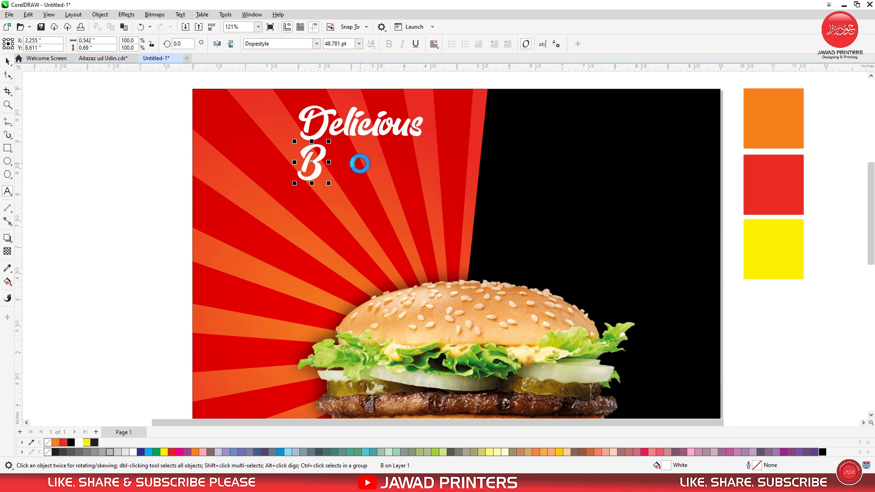
{"action": "type", "text": "URGER"}
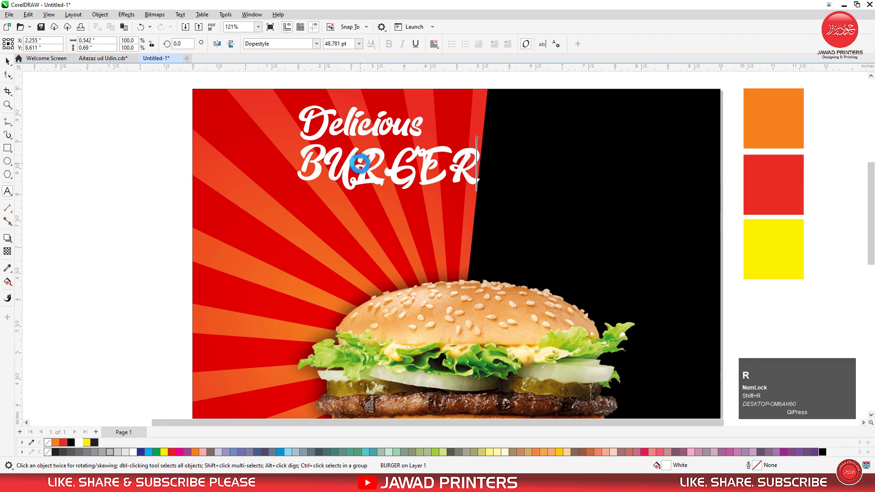
{"action": "key", "text": "ctrl+space"}
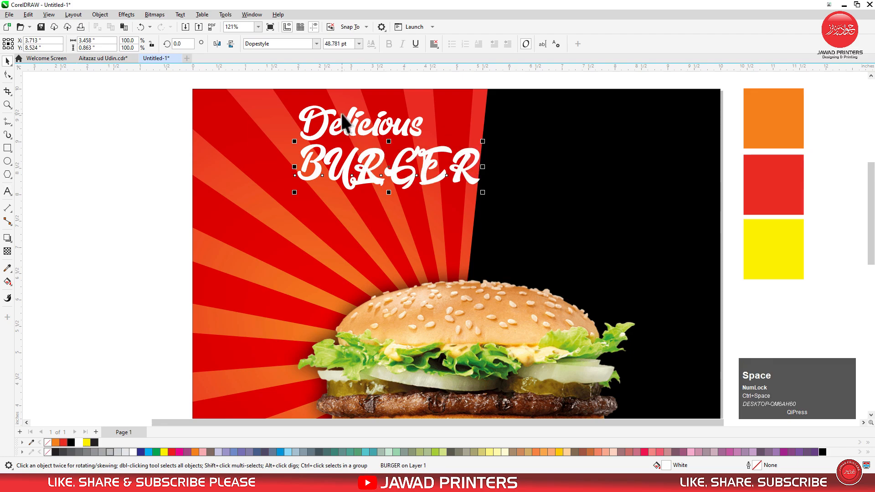
- Set "BURGER" in Gadugi Bold and centre it horizontally on the page
{"action": "left_click", "coordinate": [317, 43]}
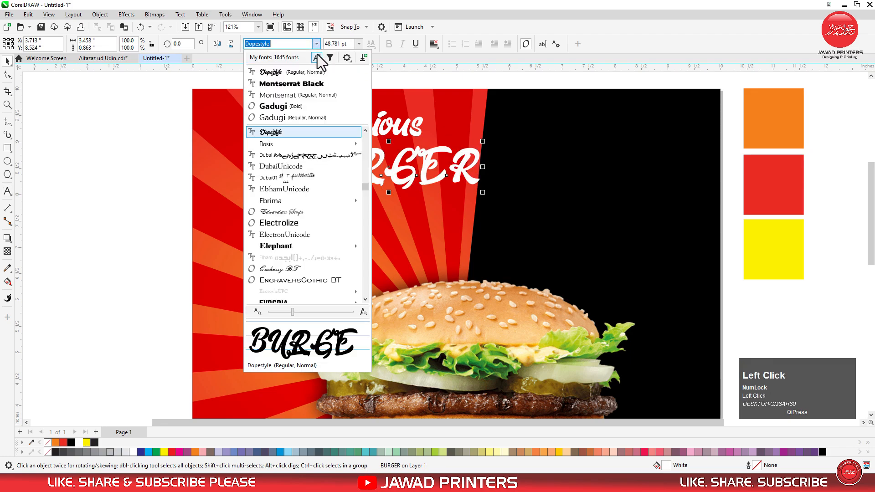
{"action": "left_click", "coordinate": [301, 108]}
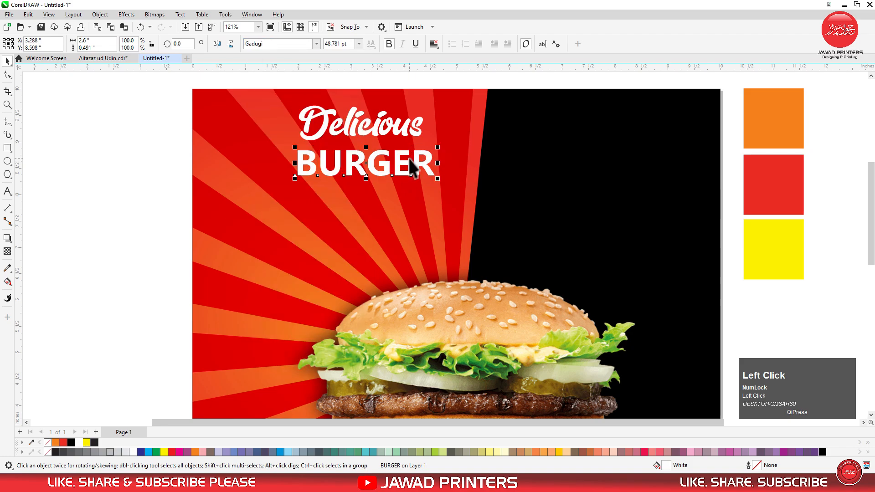
{"action": "key", "text": "c"}
- Shift "Delicious" sideways and enlarge "BURGER" to about 102 pt, centred horizontally on the page just beneath it
{"action": "left_click", "coordinate": [400, 123]}
{"action": "left_click_drag", "start_coordinate": [400, 122], "coordinate": [450, 135]}
{"action": "left_click", "coordinate": [456, 158]}
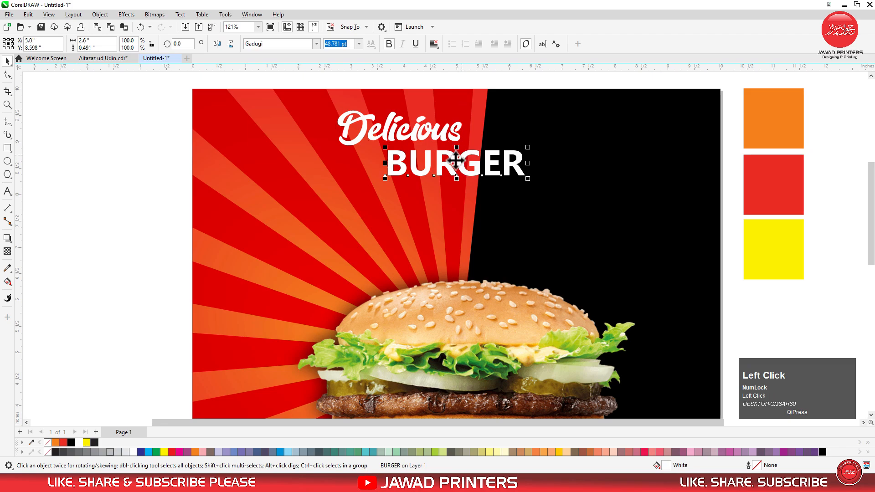
{"action": "left_click_drag", "start_coordinate": [385, 178], "coordinate": [345, 177]}
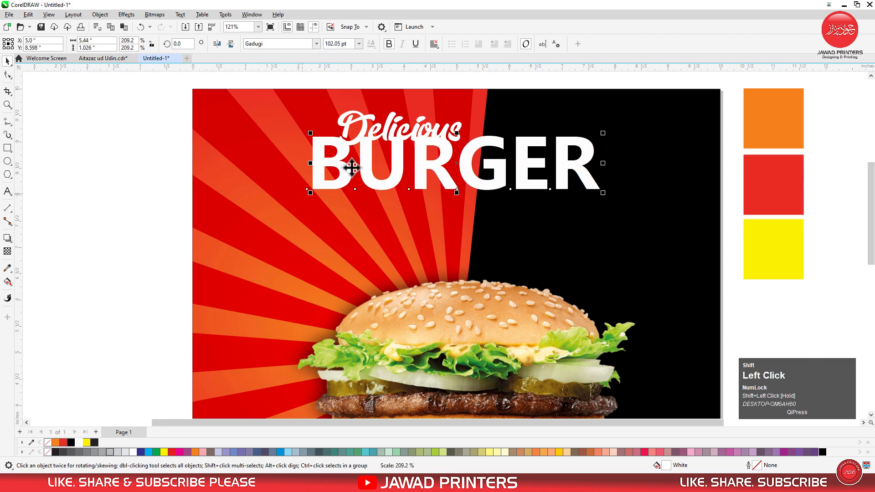
{"action": "left_click_drag", "start_coordinate": [399, 143], "coordinate": [400, 154]}
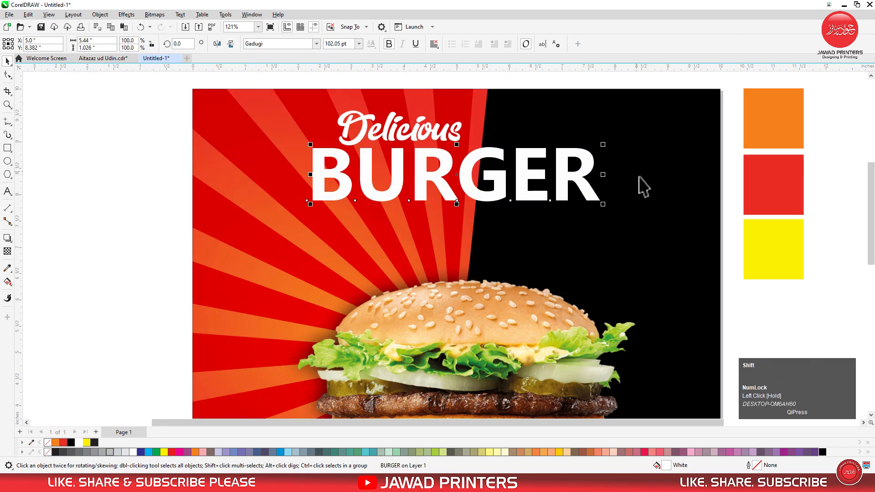
{"action": "left_click", "coordinate": [647, 189], "text": "shift"}
{"action": "key", "text": "c"}
- Left-align "Delicious" with "BURGER" and enlarge it to about 54 pt
{"action": "left_click", "coordinate": [395, 128]}
{"action": "left_click", "coordinate": [334, 157], "text": "shift"}
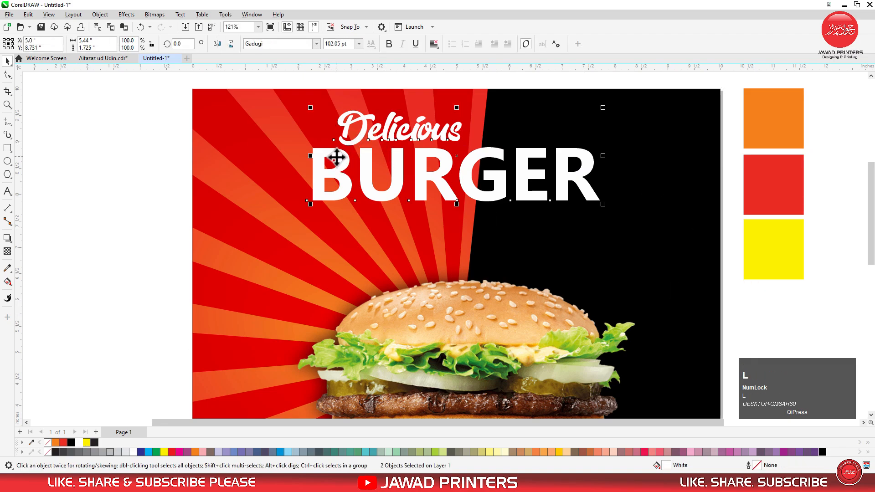
{"action": "key", "text": "l"}
{"action": "left_click", "coordinate": [111, 171]}
{"action": "left_click", "coordinate": [362, 127]}
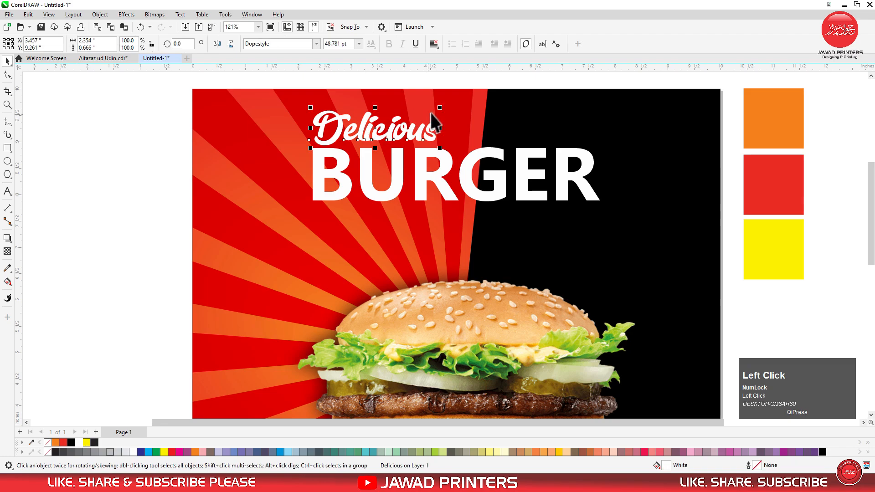
{"action": "left_click_drag", "start_coordinate": [440, 106], "coordinate": [453, 94]}
- Duplicate "Delicious" below "BURGER" and right-align the copy with it
{"action": "left_click_drag", "start_coordinate": [371, 114], "coordinate": [504, 212]}
{"action": "right_click", "coordinate": [503, 213]}
{"action": "left_click", "coordinate": [569, 173], "text": "shift"}
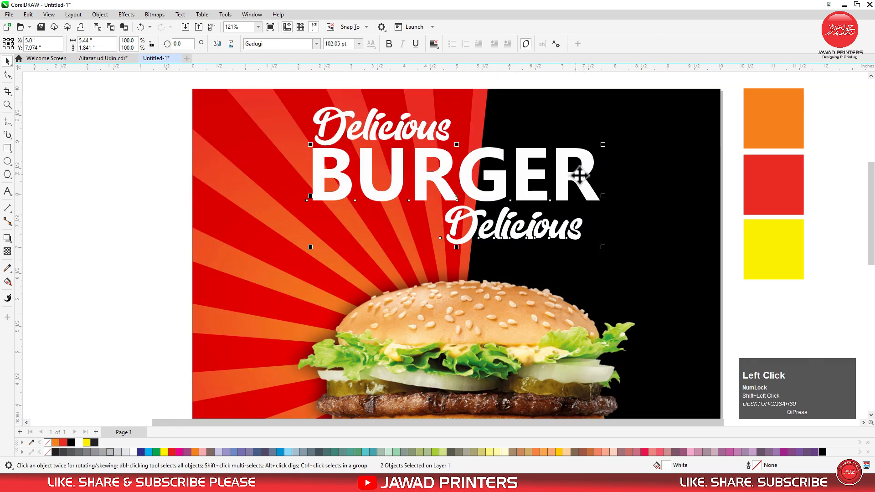
{"action": "key", "text": "r"}
- Change the lower "Delicious" copy to "Special" and right-align it with "BURGER"
{"action": "double_click", "coordinate": [585, 227]}
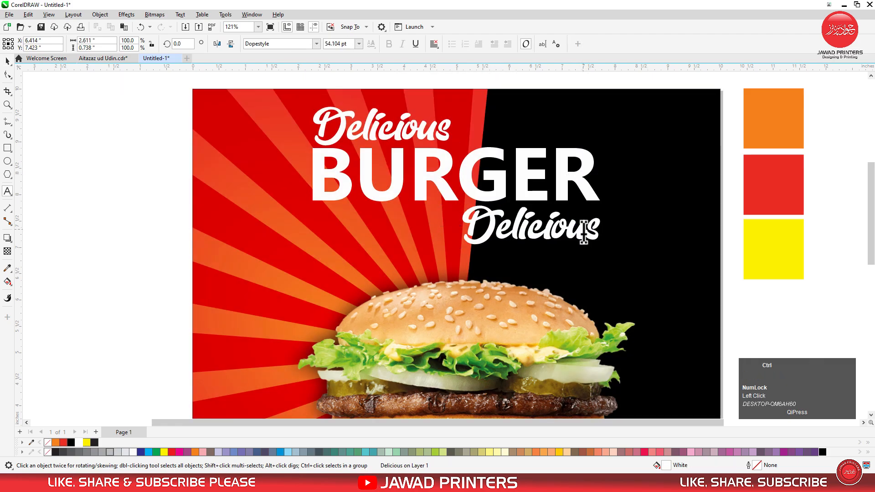
{"action": "key", "text": "ctrl+a"}
{"action": "type", "text": "S"}
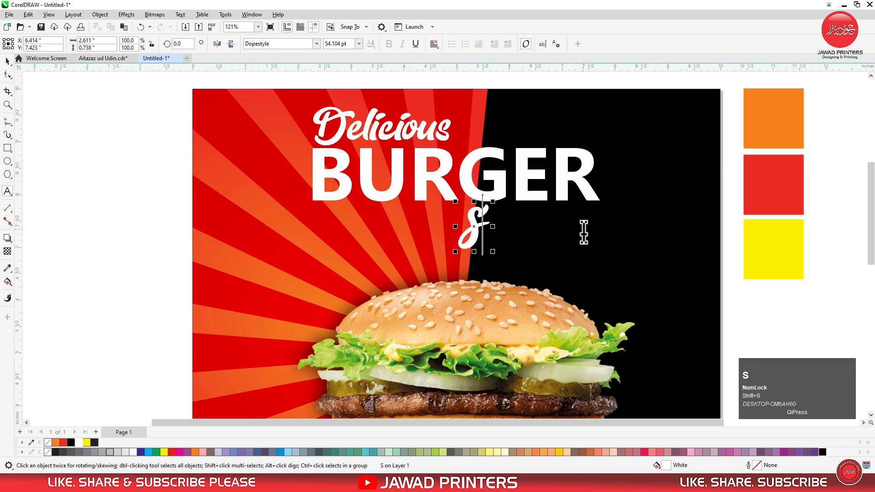
{"action": "type", "text": "pecial"}
{"action": "key", "text": "ctrl+space"}
{"action": "left_click", "coordinate": [582, 188], "text": "shift"}
{"action": "key", "text": "r"}
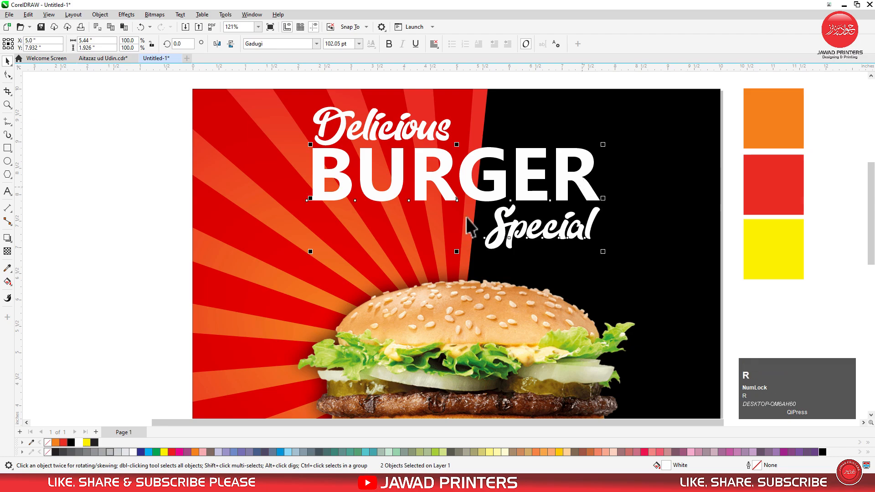
- Add the two-line artistic text "LOGO HERE" on the sunburst panel beside the burger's upper edge
{"action": "left_click", "coordinate": [152, 223]}
{"action": "key", "text": "F8"}
{"action": "left_click", "coordinate": [235, 250]}
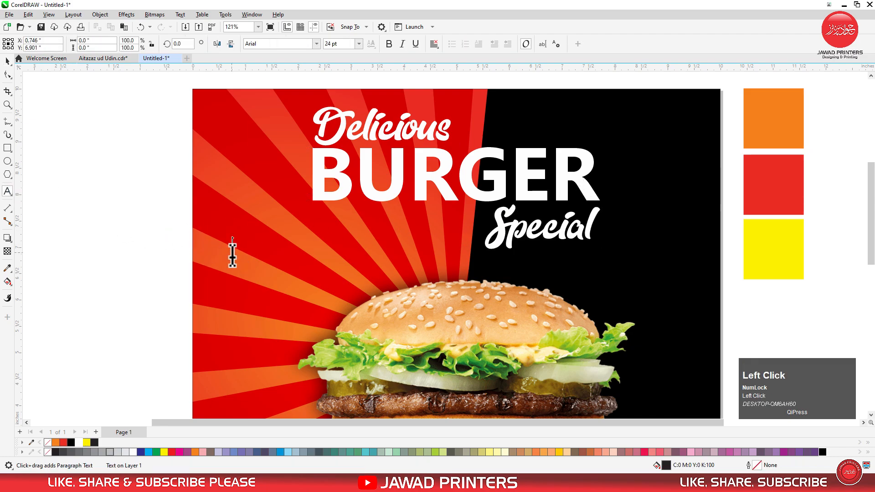
{"action": "type", "text": "LOGO"}
{"action": "key", "text": "Return"}
{"action": "type", "text": "HERE"}
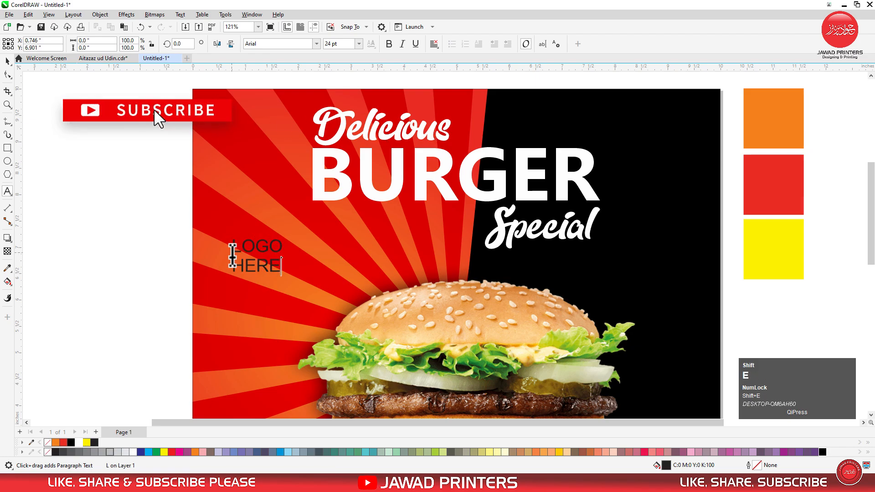
{"action": "key", "text": "ctrl+space"}
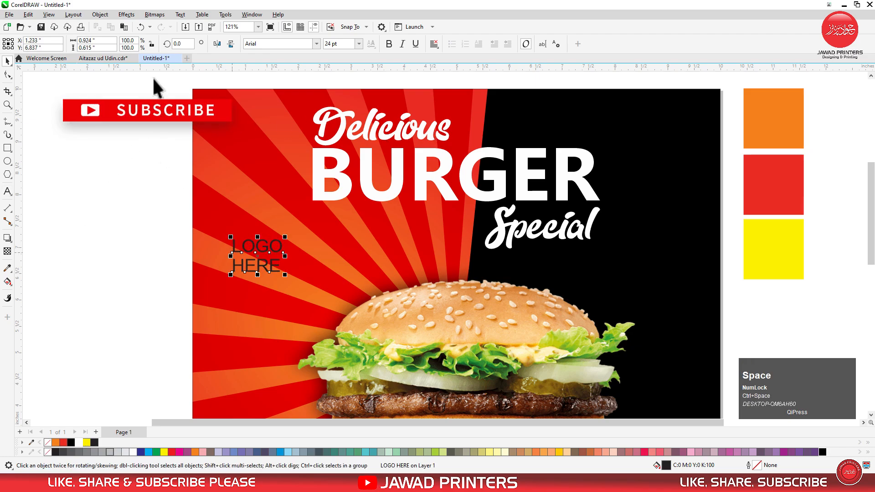
- Set the "LOGO HERE" text in Montserrat Black and tighten the spacing between its two lines
{"action": "left_click", "coordinate": [316, 44]}
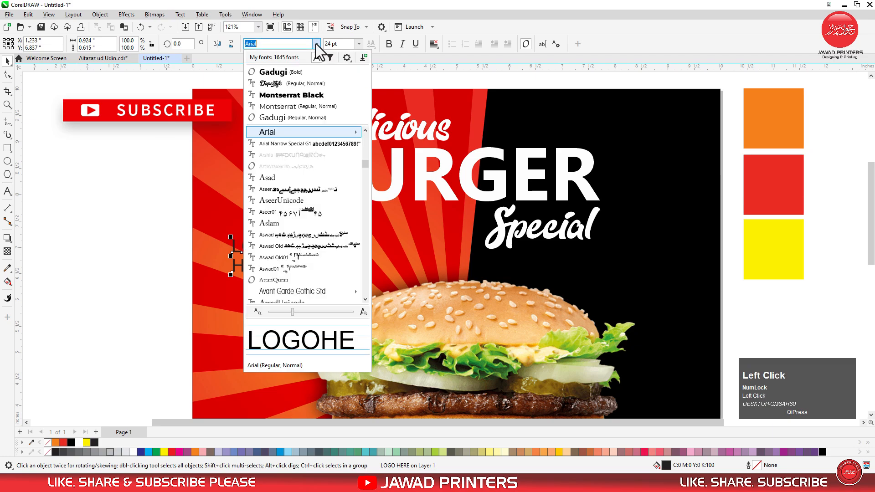
{"action": "left_click", "coordinate": [302, 93]}
{"action": "left_click", "coordinate": [8, 75]}
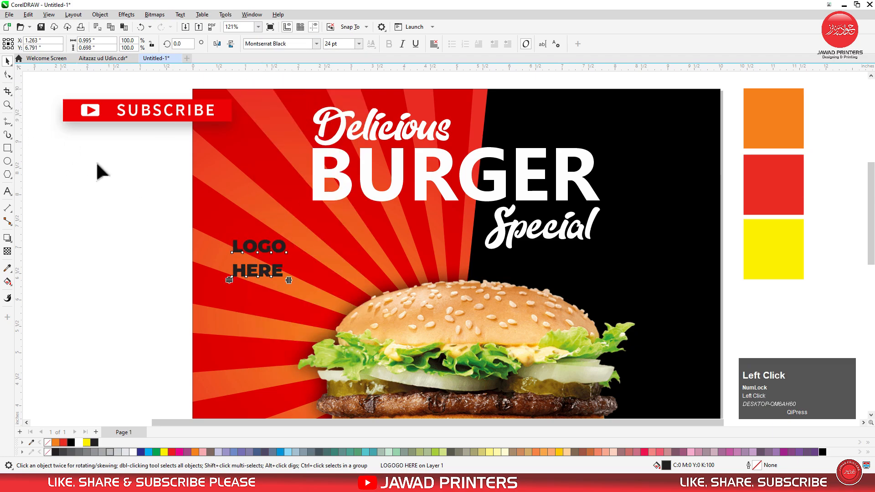
{"action": "left_click_drag", "start_coordinate": [229, 281], "coordinate": [228, 267]}
{"action": "key", "text": "space"}
- Move "LOGO HERE" to the black panel's upper outer corner, align it level with "Delicious", and fill it yellow
{"action": "left_click_drag", "start_coordinate": [270, 246], "coordinate": [669, 117]}
{"action": "left_click", "coordinate": [439, 130], "text": "shift"}
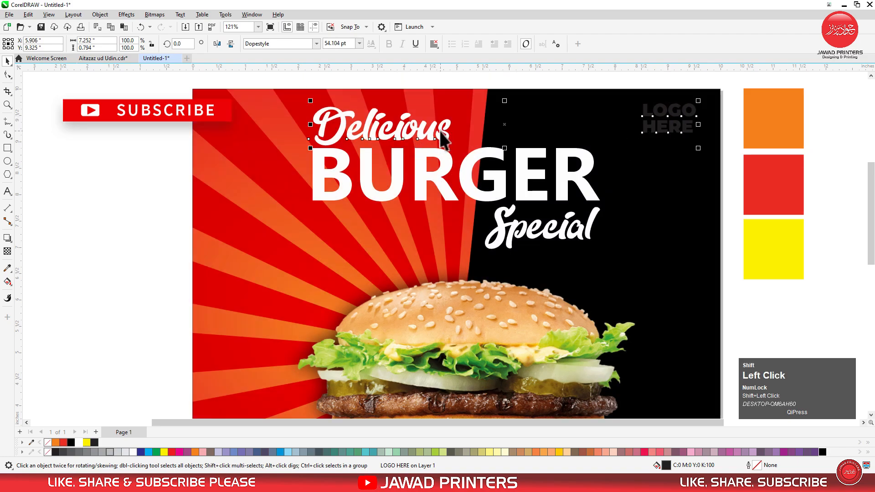
{"action": "left_click", "coordinate": [725, 105]}
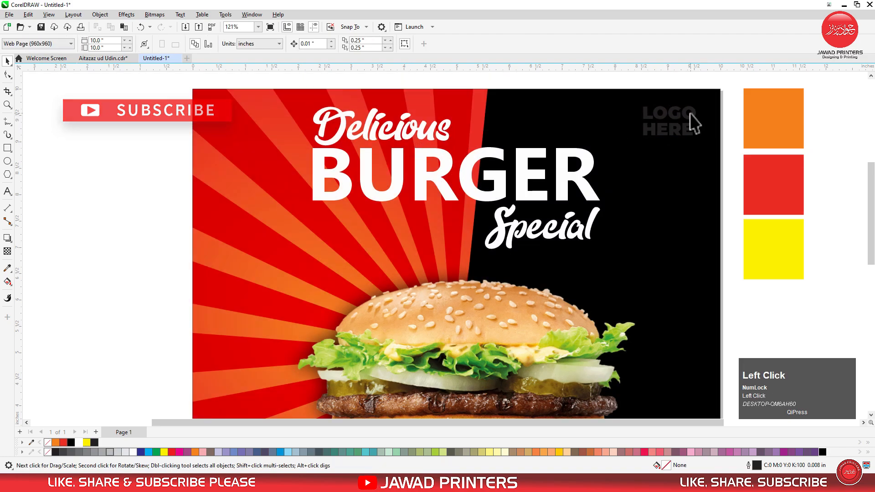
{"action": "left_click", "coordinate": [683, 126]}
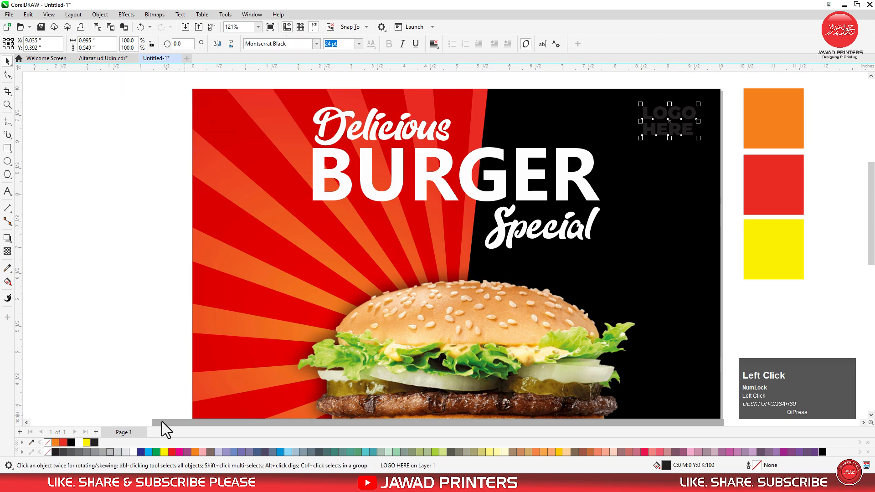
{"action": "left_click", "coordinate": [86, 442]}
{"action": "left_click", "coordinate": [414, 273]}
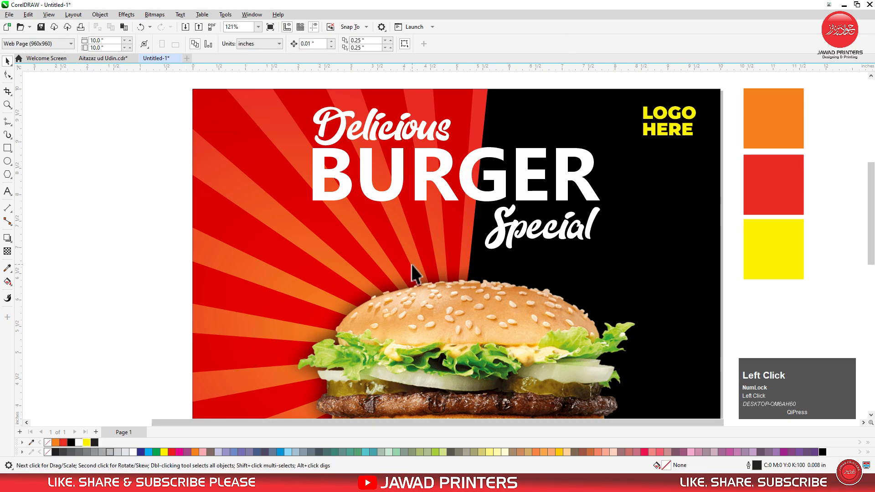
- Draw a 15-sided polygon about 1.69 in wide on the sunburst, between the headline and the burger's outer side
{"action": "key", "text": "F3"}
{"action": "key", "text": "F3"}
{"action": "key", "text": "F2"}
{"action": "left_click_drag", "start_coordinate": [567, 224], "coordinate": [392, 311]}
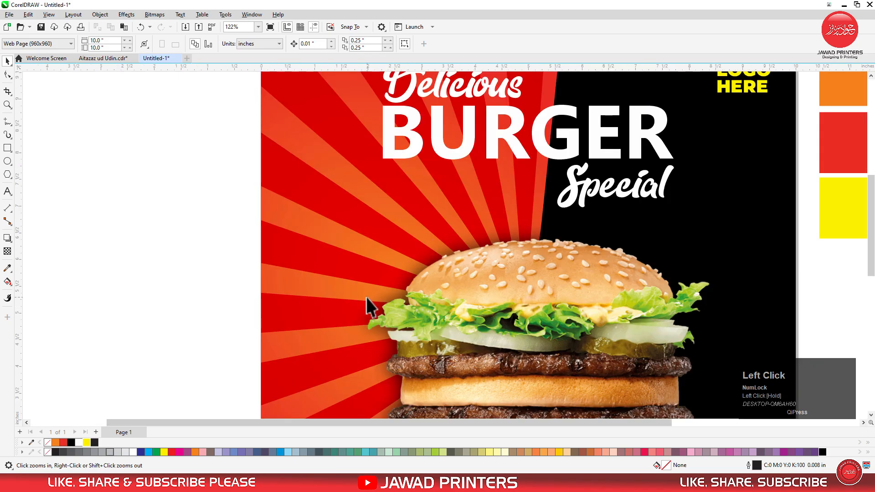
{"action": "left_click", "coordinate": [8, 174]}
{"action": "mouse_move", "coordinate": [290, 177]}
{"action": "left_mouse_down"}
{"action": "mouse_move", "coordinate": [340, 264]}
{"action": "mouse_move", "coordinate": [334, 250]}
{"action": "left_mouse_up"}
{"action": "key", "text": "space"}
{"action": "left_click", "coordinate": [257, 44]}
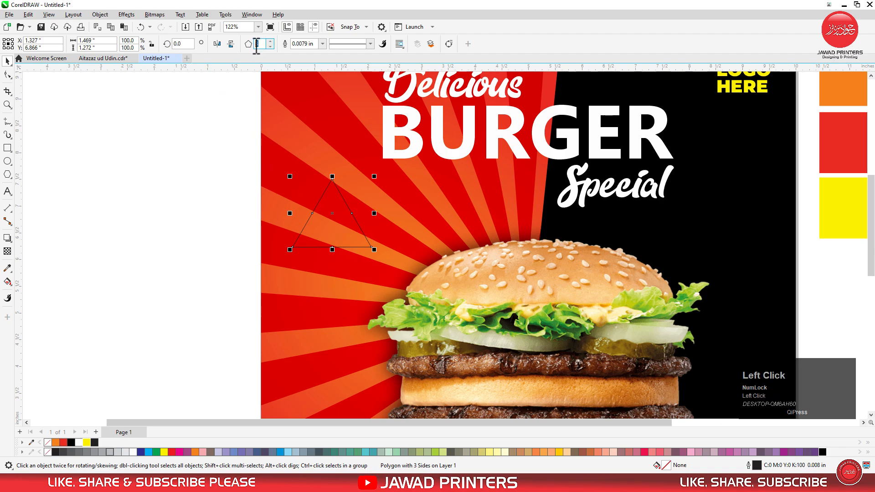
{"action": "type", "text": "15"}
{"action": "key", "text": "Return"}
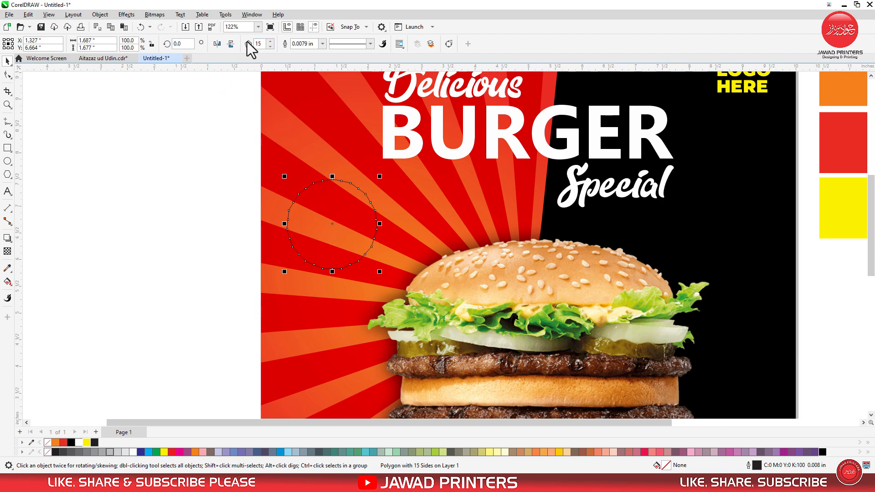
- Pull the polygon's nodes inward to form a starburst badge, fill it black and remove its outline
{"action": "left_click", "coordinate": [7, 74]}
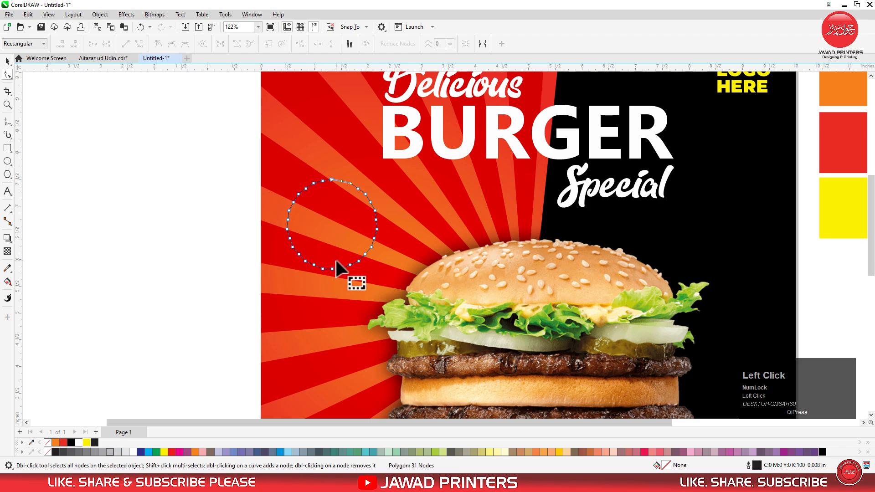
{"action": "left_click_drag", "start_coordinate": [331, 181], "coordinate": [336, 188]}
{"action": "key", "text": "space"}
{"action": "left_click", "coordinate": [94, 442]}
{"action": "right_click", "coordinate": [48, 442]}
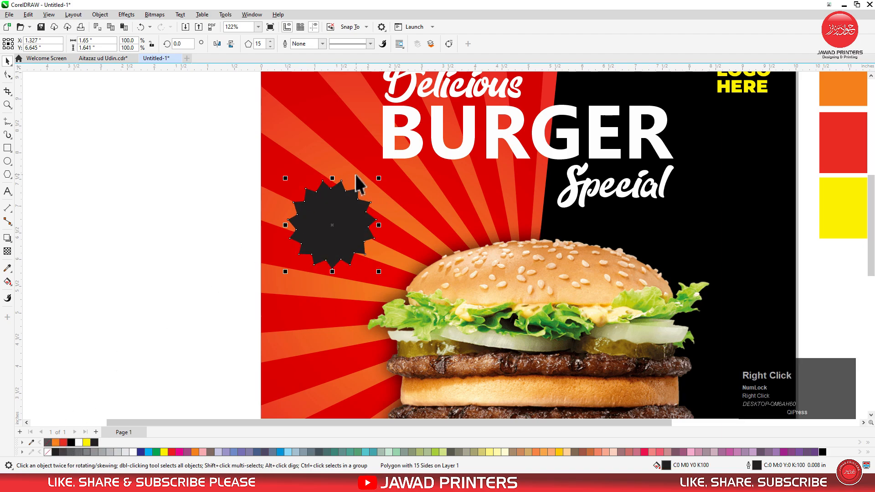
{"action": "key", "text": "shift"}
{"action": "left_click", "coordinate": [821, 451]}
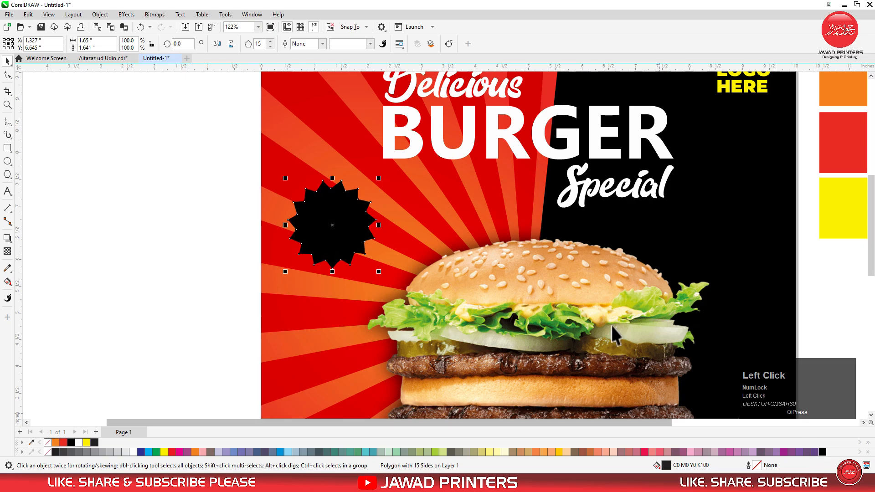
- Enlarge the starburst badge to about 1.95 in wide and add a concentric copy about 1.71 in wide inside it
{"action": "mouse_move", "coordinate": [378, 178]}
{"action": "left_mouse_down"}
{"action": "mouse_move", "coordinate": [386, 166]}
{"action": "mouse_move", "coordinate": [375, 173]}
{"action": "left_mouse_up"}
{"action": "left_click_drag", "start_coordinate": [349, 216], "coordinate": [355, 214]}
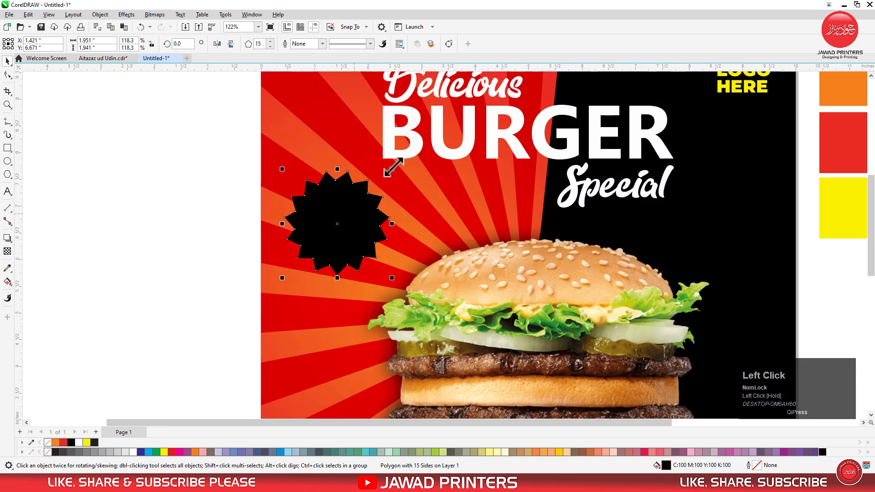
{"action": "left_click_drag", "start_coordinate": [390, 170], "coordinate": [388, 177]}
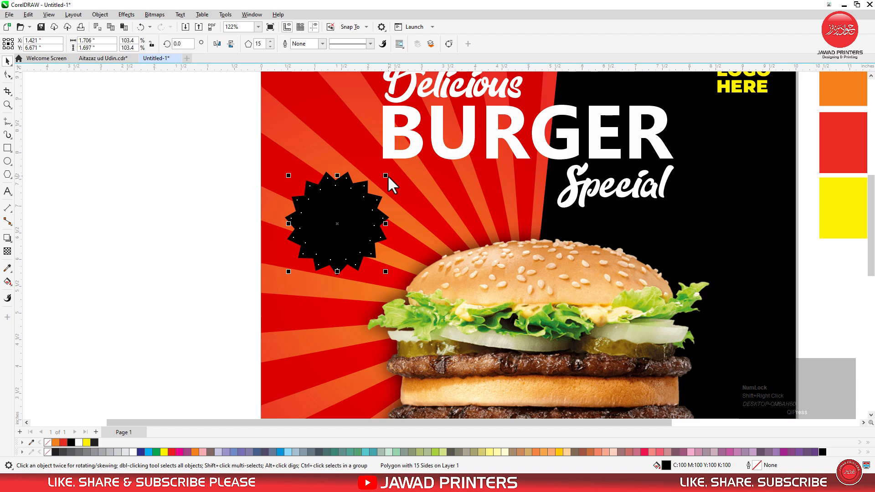
- Give the inner starburst a yellow dashed outline 0.015625 in wide
{"action": "right_click", "coordinate": [86, 441]}
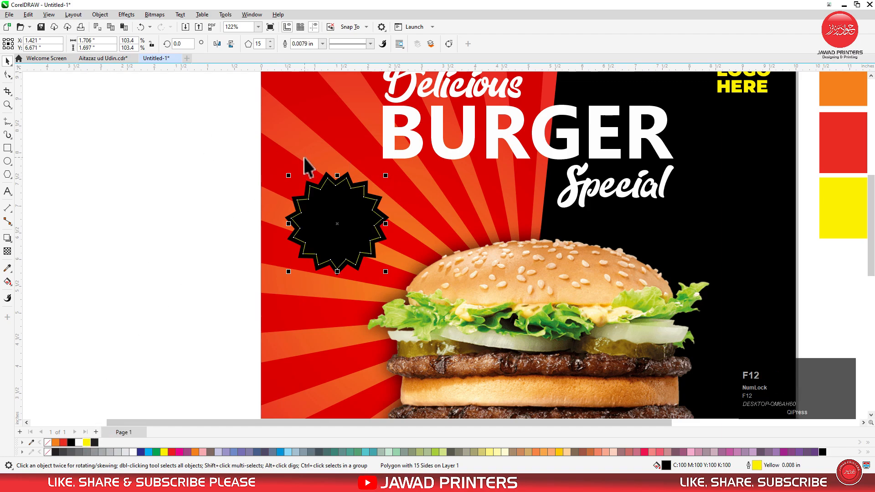
{"action": "left_click", "coordinate": [380, 183]}
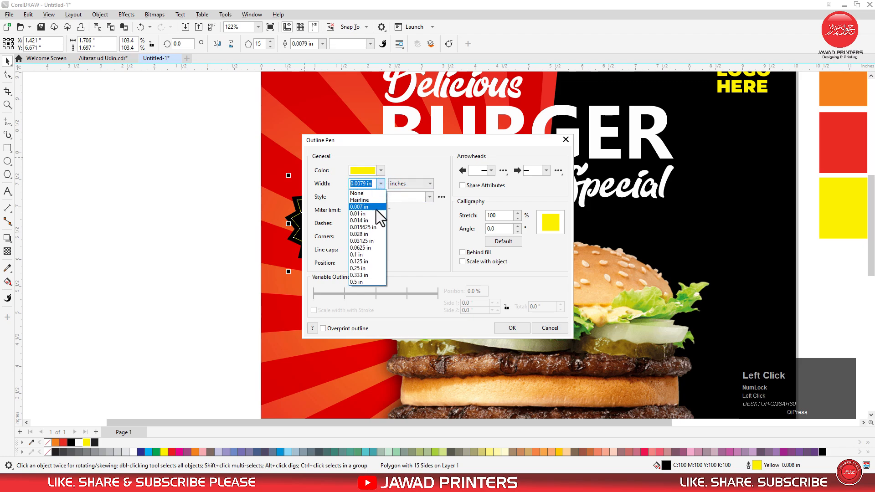
{"action": "left_click", "coordinate": [373, 227]}
{"action": "left_click", "coordinate": [407, 198]}
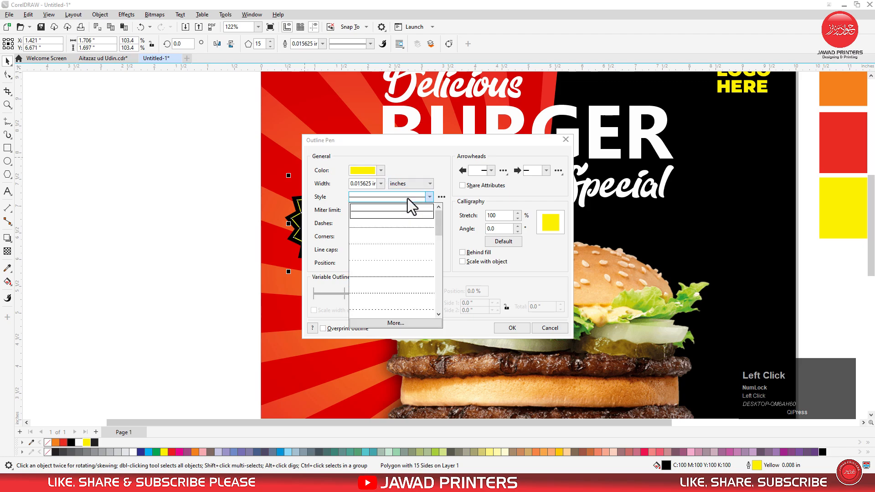
{"action": "left_click_drag", "start_coordinate": [439, 227], "coordinate": [442, 259]}
{"action": "left_click", "coordinate": [404, 258]}
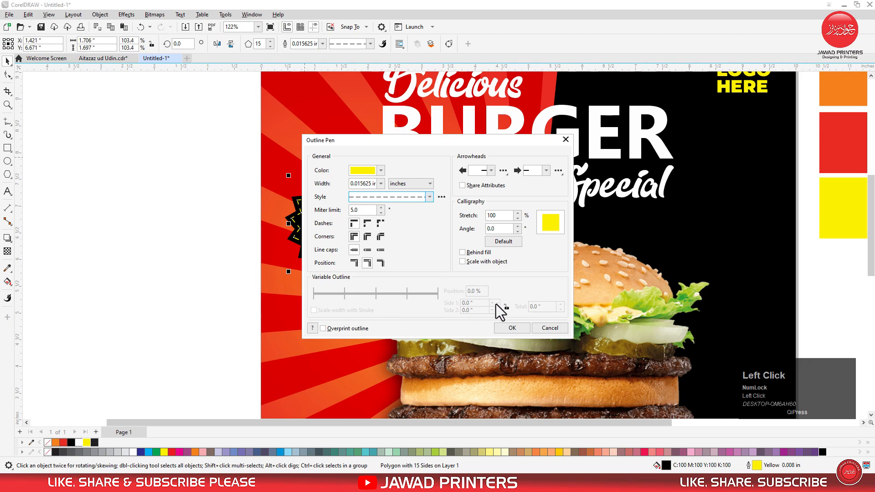
{"action": "left_click", "coordinate": [505, 328]}
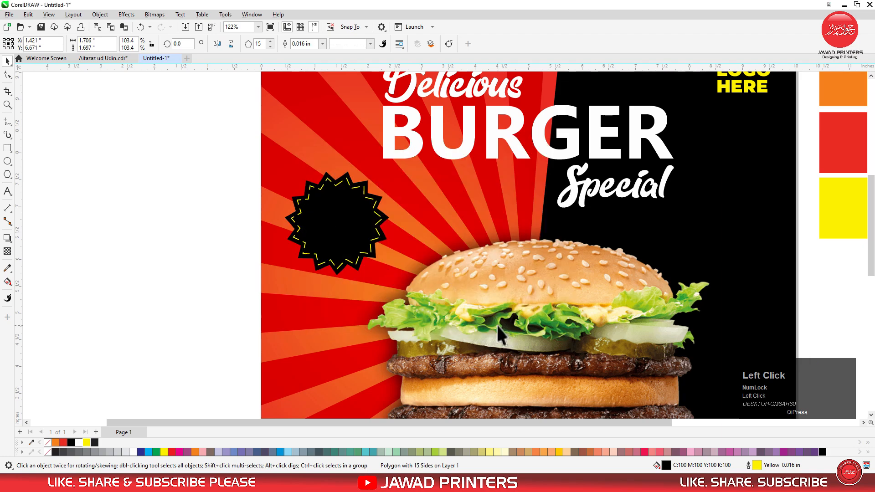
- Add the artistic text "$5" in Montserrat Black and centre it on the starburst badge
{"action": "left_click", "coordinate": [198, 277]}
{"action": "left_click", "coordinate": [10, 193]}
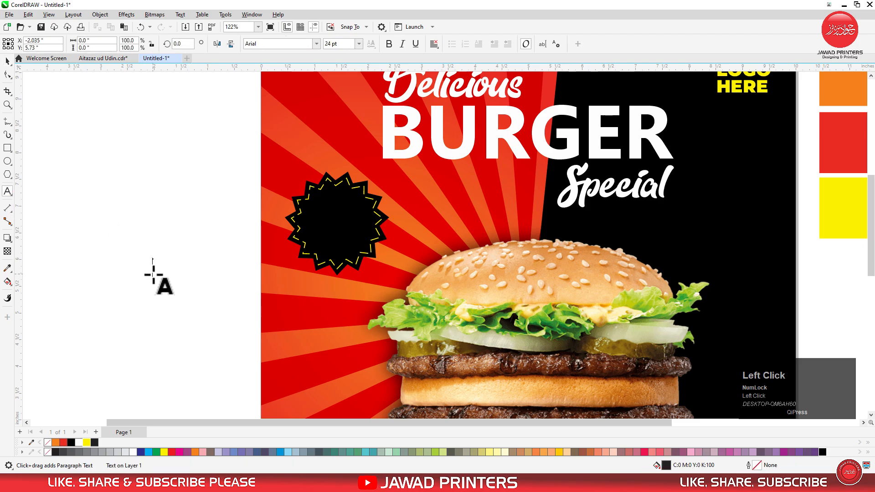
{"action": "key", "text": "shift"}
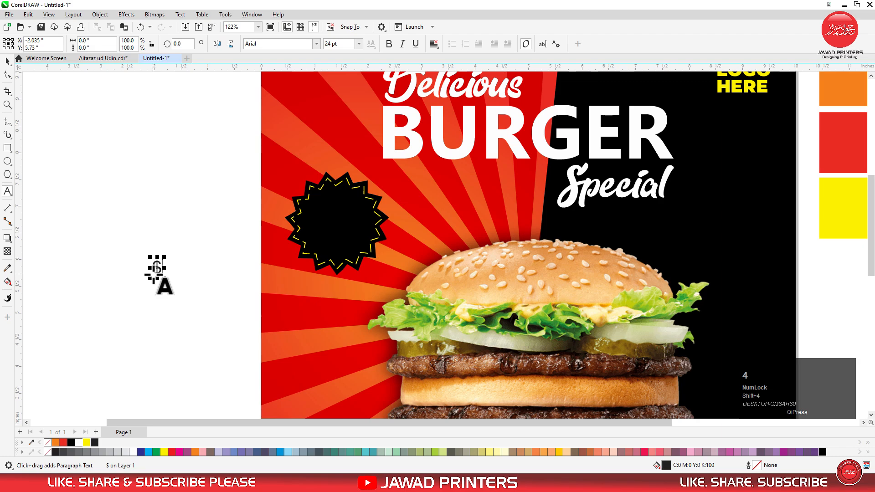
{"action": "type", "text": "5"}
{"action": "key", "text": "ctrl+space"}
{"action": "left_click", "coordinate": [316, 44]}
{"action": "left_click", "coordinate": [318, 68]}
{"action": "left_click", "coordinate": [319, 232], "text": "shift"}
{"action": "key", "text": "c"}
{"action": "key", "text": "e"}
{"action": "left_click", "coordinate": [179, 238]}
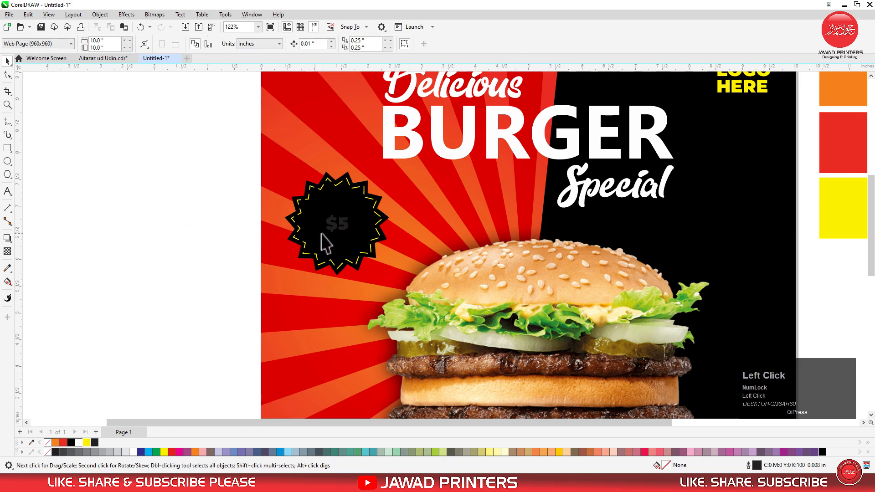
- Enlarge "$5" to about 47 pt, fill it white and centre it with the starburst
{"action": "left_click", "coordinate": [331, 234]}
{"action": "left_click_drag", "start_coordinate": [354, 209], "coordinate": [362, 202]}
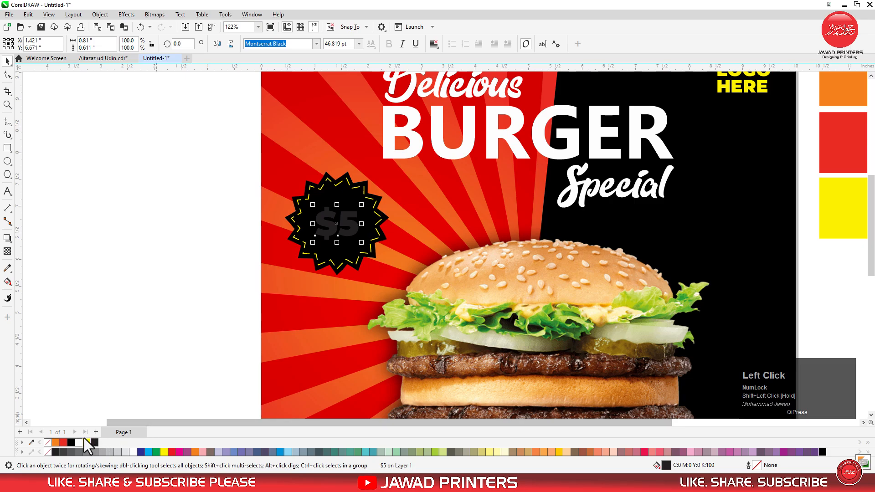
{"action": "left_click", "coordinate": [78, 442]}
{"action": "left_click", "coordinate": [366, 213], "text": "shift"}
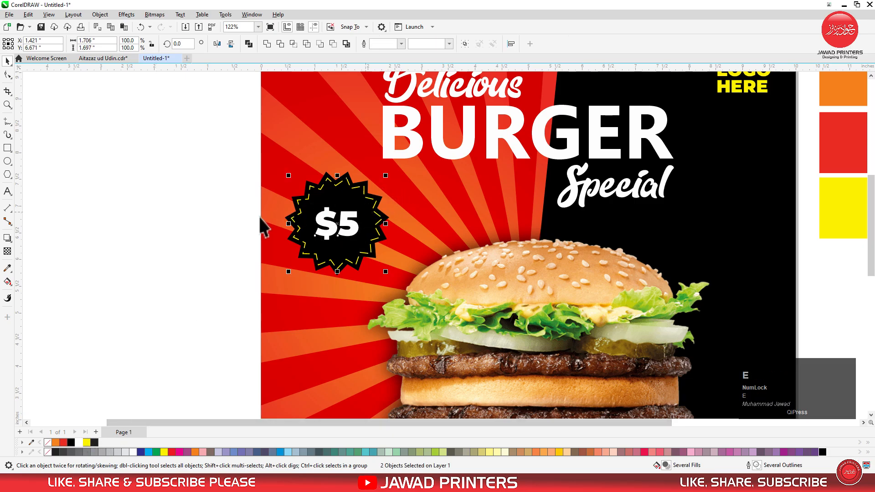
{"action": "left_click", "coordinate": [247, 222]}
- Group the price text with both starbursts, shrink the group to about 1.77 in wide and shift it slightly down
{"action": "key", "text": "F3"}
{"action": "key", "text": "F2"}
{"action": "left_click_drag", "start_coordinate": [559, 212], "coordinate": [279, 393]}
{"action": "left_click_drag", "start_coordinate": [180, 220], "coordinate": [440, 60]}
{"action": "key", "text": "ctrl+g"}
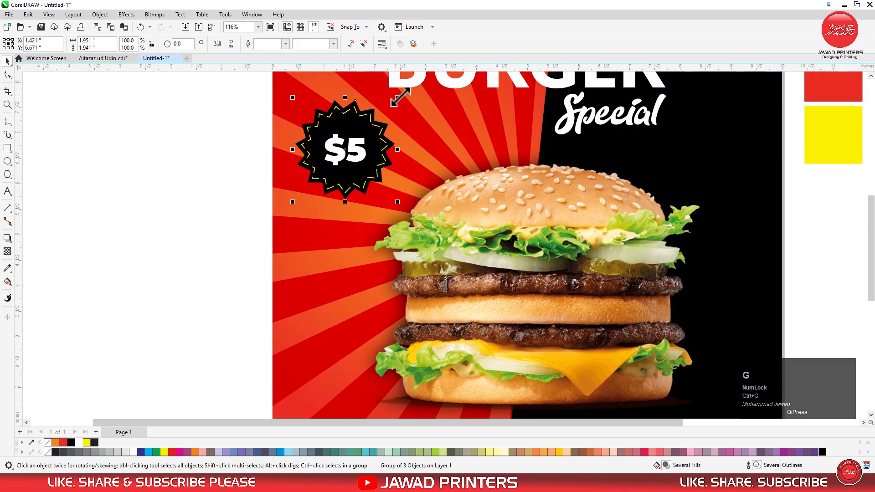
{"action": "left_click", "coordinate": [400, 97]}
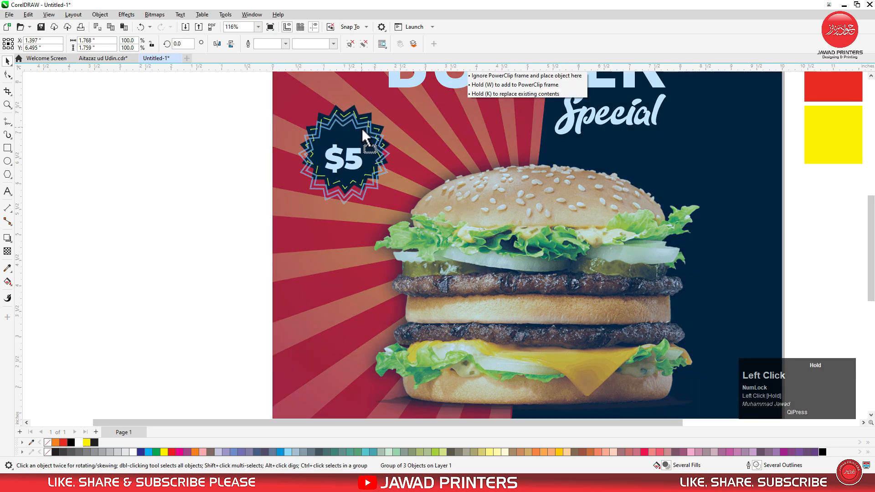
{"action": "left_click_drag", "start_coordinate": [362, 128], "coordinate": [362, 133]}
{"action": "left_click", "coordinate": [268, 225]}
- Draw a looping freehand curve about 1.53 by 2.27 in from the burger's side down across the sunburst
{"action": "scroll", "coordinate": [286, 235], "scroll_direction": "down", "scroll_amount": 1}
{"action": "key", "text": "F2"}
{"action": "left_click_drag", "start_coordinate": [427, 279], "coordinate": [249, 363]}
{"action": "key", "text": "F3"}
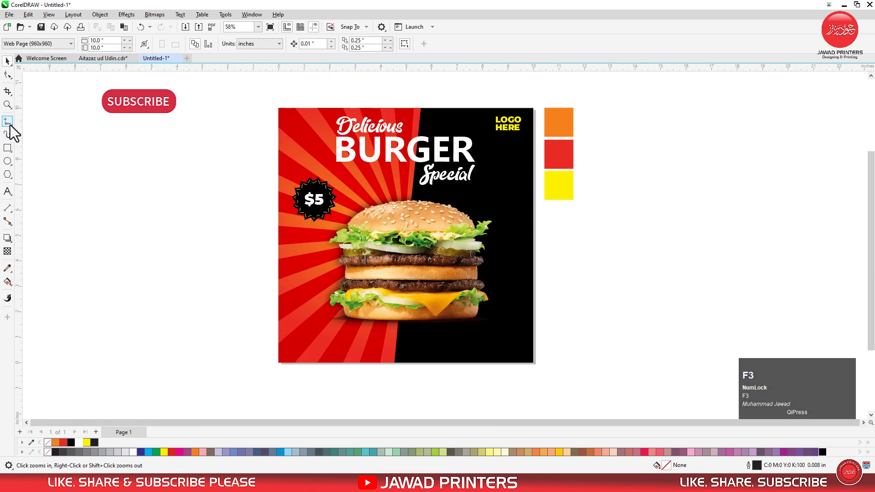
{"action": "key", "text": "F2"}
{"action": "left_click", "coordinate": [289, 397]}
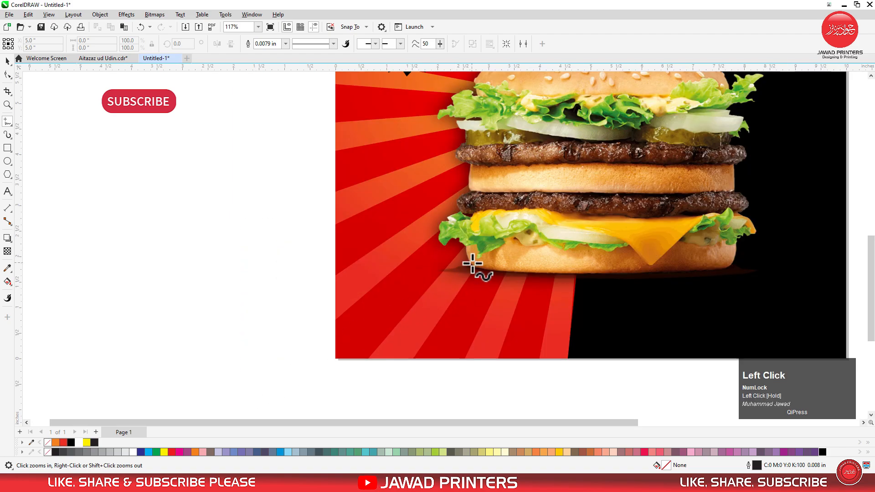
{"action": "mouse_move", "coordinate": [462, 178]}
{"action": "left_mouse_down"}
{"action": "mouse_move", "coordinate": [415, 206]}
{"action": "mouse_move", "coordinate": [423, 219]}
{"action": "mouse_move", "coordinate": [411, 201]}
{"action": "mouse_move", "coordinate": [385, 216]}
{"action": "mouse_move", "coordinate": [396, 236]}
{"action": "mouse_move", "coordinate": [408, 240]}
{"action": "mouse_move", "coordinate": [409, 229]}
{"action": "mouse_move", "coordinate": [392, 231]}
{"action": "mouse_move", "coordinate": [387, 249]}
{"action": "mouse_move", "coordinate": [406, 293]}
{"action": "left_mouse_up"}
{"action": "key", "text": "space"}
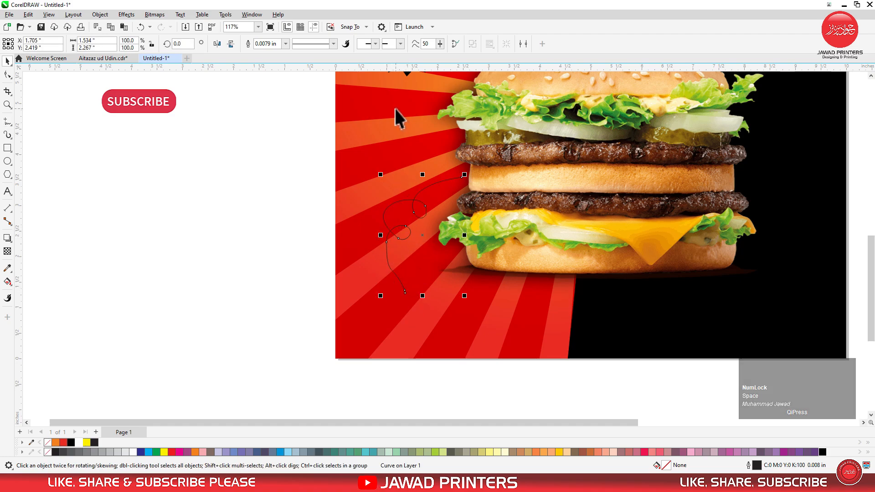
- Give the looping curve a white dashed outline 0.015625 in wide
{"action": "key", "text": "F12"}
{"action": "left_click", "coordinate": [381, 184]}
{"action": "left_click", "coordinate": [373, 227]}
{"action": "left_click", "coordinate": [392, 199]}
{"action": "left_click_drag", "start_coordinate": [439, 223], "coordinate": [437, 254]}
{"action": "left_click", "coordinate": [422, 276]}
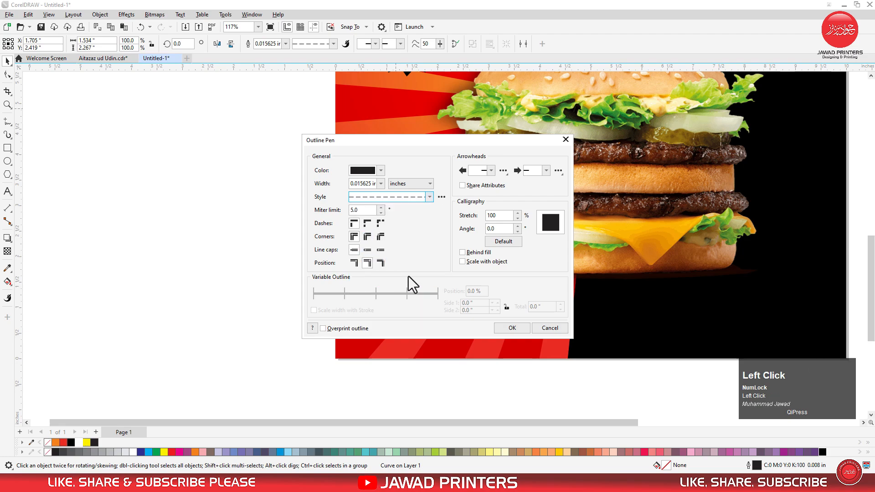
{"action": "left_click", "coordinate": [381, 170]}
{"action": "left_click_drag", "start_coordinate": [374, 228], "coordinate": [337, 173]}
{"action": "left_click", "coordinate": [514, 325]}
{"action": "left_click", "coordinate": [511, 325]}
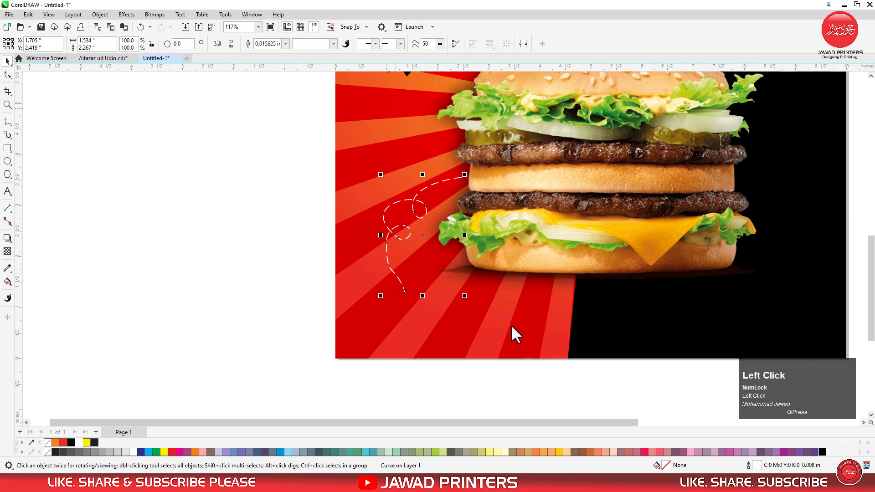
- Draw a small triangle about 0.5 in wide, rotate it to about 197 degrees and place it at the curve's lower end
{"action": "left_click", "coordinate": [9, 177]}
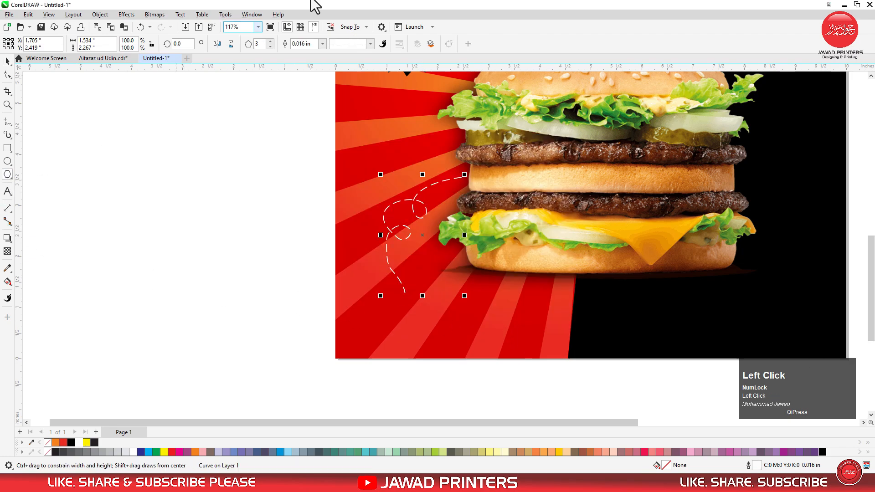
{"action": "left_click_drag", "start_coordinate": [376, 289], "coordinate": [392, 319]}
{"action": "key", "text": "space"}
{"action": "key", "text": "z"}
{"action": "left_click_drag", "start_coordinate": [517, 228], "coordinate": [293, 370]}
{"action": "left_click", "coordinate": [413, 246]}
{"action": "left_click_drag", "start_coordinate": [446, 211], "coordinate": [360, 301]}
{"action": "left_click_drag", "start_coordinate": [408, 237], "coordinate": [443, 242]}
{"action": "left_click_drag", "start_coordinate": [482, 285], "coordinate": [445, 252]}
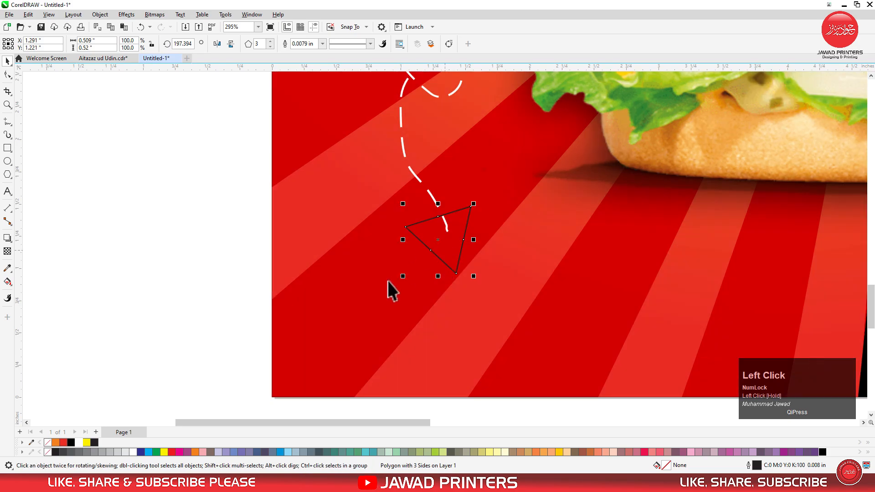
- Fill the triangle white without an outline and shrink it to about 0.47 in wide as the curve's arrowhead
{"action": "left_click", "coordinate": [79, 442]}
{"action": "right_click", "coordinate": [48, 442]}
{"action": "left_click_drag", "start_coordinate": [474, 205], "coordinate": [458, 223]}
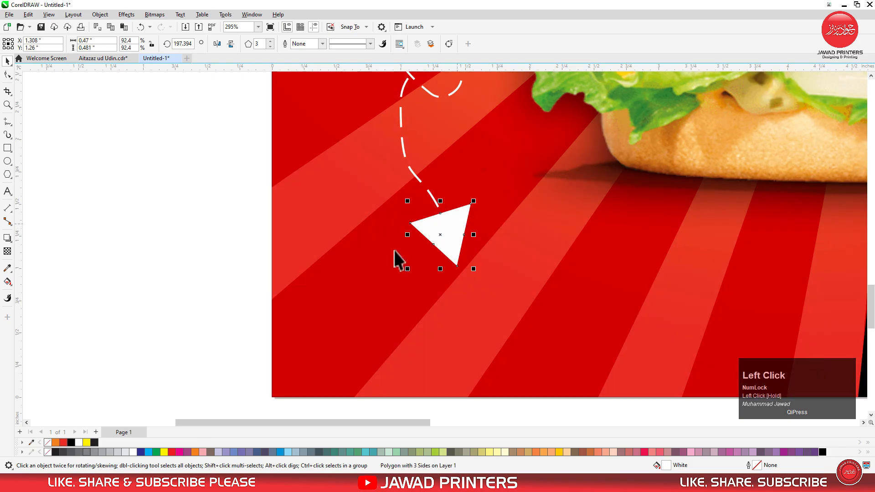
{"action": "key", "text": "F3"}
{"action": "key", "text": "F2"}
{"action": "left_click_drag", "start_coordinate": [234, 193], "coordinate": [656, 370]}
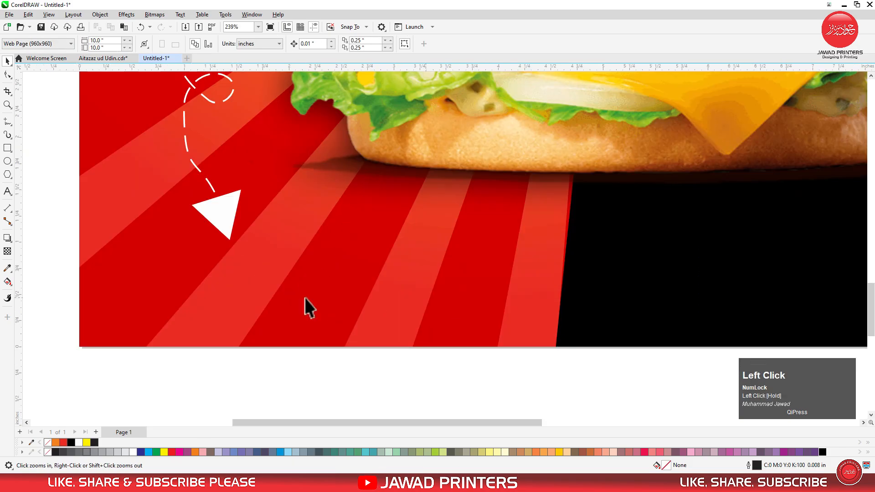
- Draw a rectangle about 2.25 by 0.66 in below the arrowhead, round its corners fully and fill it dark black
{"action": "left_click", "coordinate": [8, 147]}
{"action": "mouse_move", "coordinate": [134, 253]}
{"action": "left_mouse_down"}
{"action": "mouse_move", "coordinate": [370, 322]}
{"action": "mouse_move", "coordinate": [330, 319]}
{"action": "left_mouse_up"}
{"action": "left_click", "coordinate": [7, 75]}
{"action": "key", "text": "space"}
{"action": "left_click_drag", "start_coordinate": [269, 293], "coordinate": [270, 288]}
{"action": "left_click", "coordinate": [94, 442]}
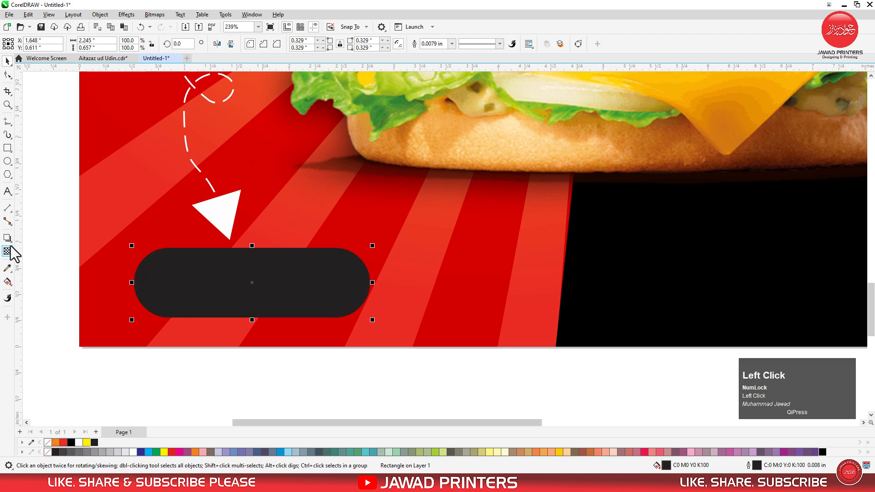
- Add the text ORDER NOW in Montserrat Black and fill it yellow
{"action": "left_click", "coordinate": [8, 192]}
{"action": "left_click", "coordinate": [400, 333]}
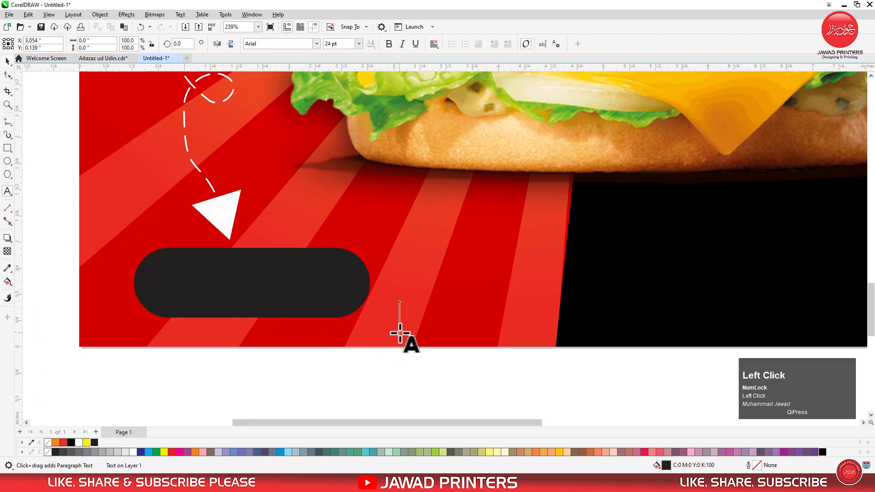
{"action": "type", "text": "ORDER NOW"}
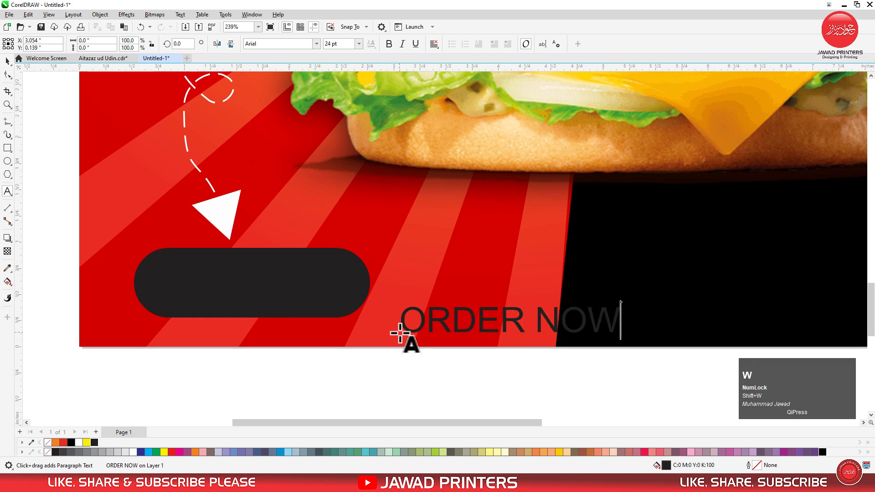
{"action": "key", "text": "ctrl+space"}
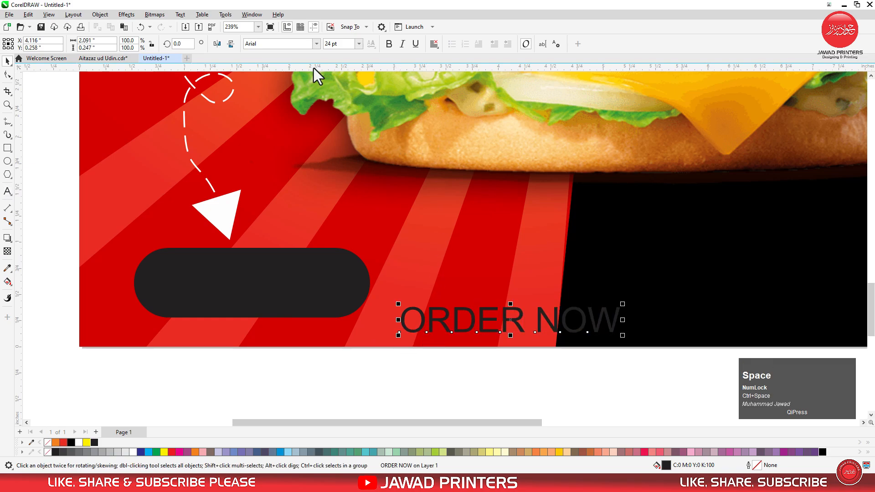
{"action": "left_click", "coordinate": [318, 43]}
{"action": "left_click", "coordinate": [314, 68]}
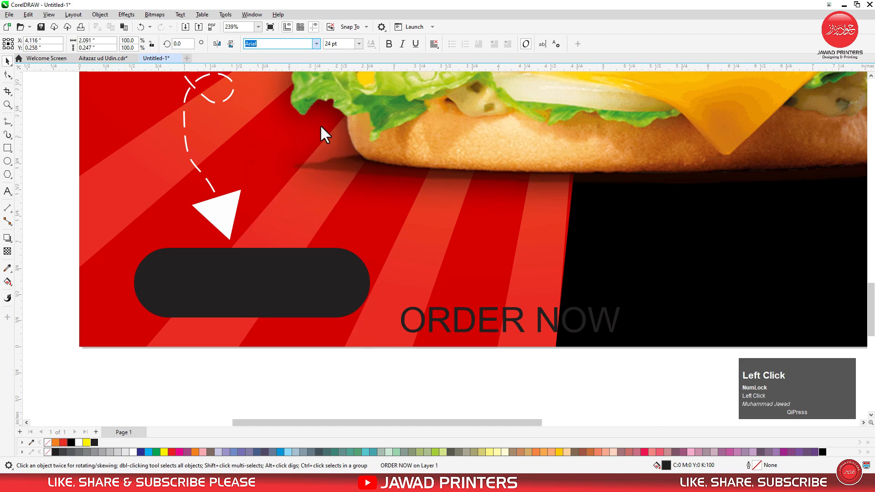
{"action": "left_click", "coordinate": [85, 442]}
- Center ORDER NOW on the rounded bar and shrink it proportionally to about 2.04 in wide
{"action": "left_click", "coordinate": [272, 294], "text": "shift"}
{"action": "key", "text": "c"}
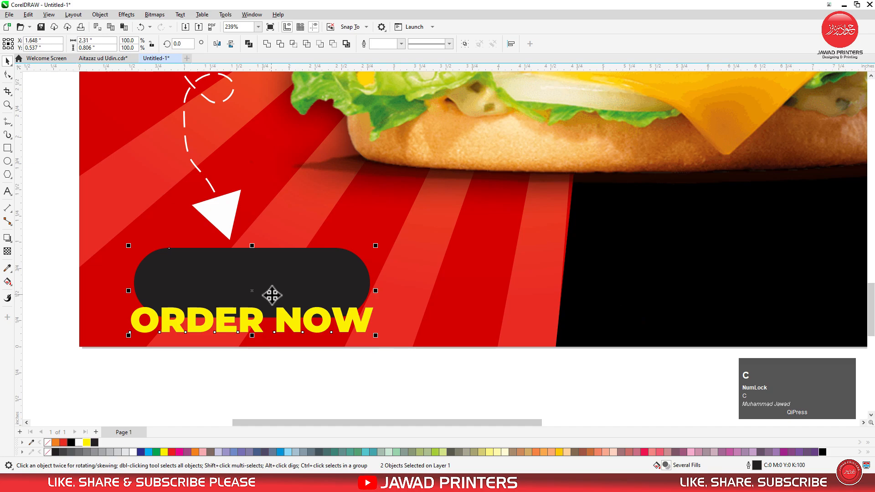
{"action": "key", "text": "e"}
{"action": "left_click", "coordinate": [332, 289]}
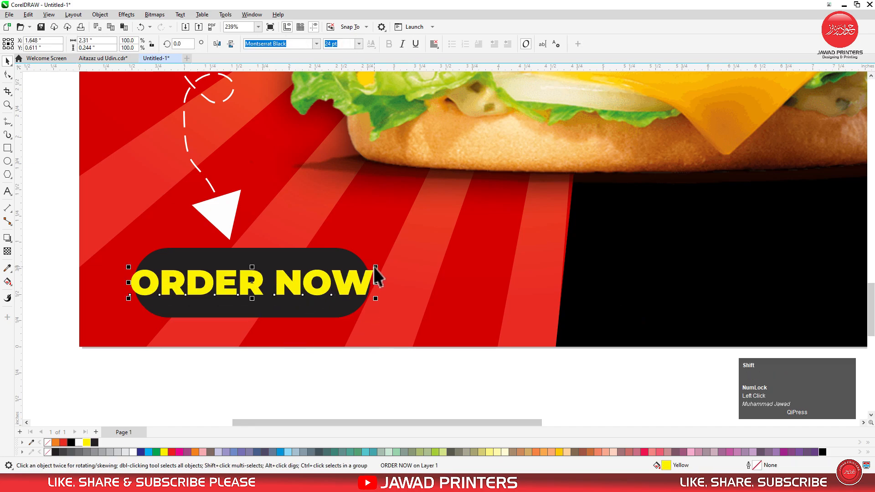
{"action": "left_click_drag", "start_coordinate": [376, 267], "coordinate": [363, 269]}
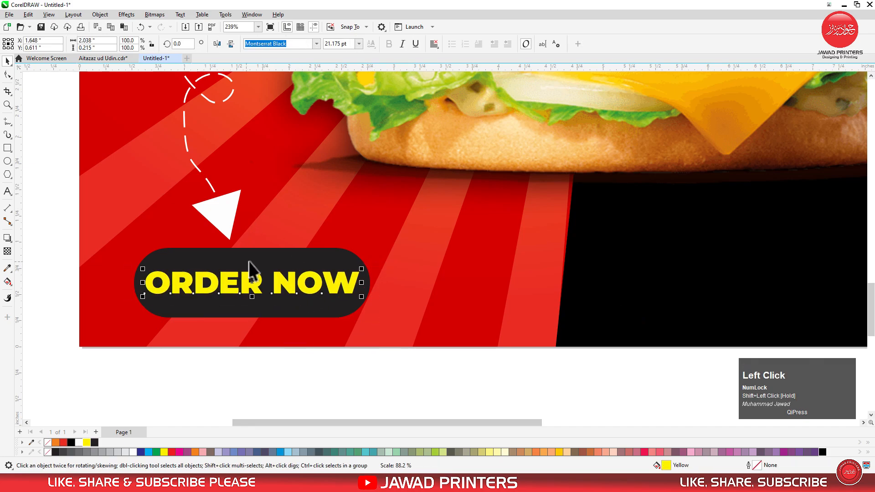
- Recolour the rounded bar behind ORDER NOW to solid black
{"action": "left_click", "coordinate": [261, 255]}
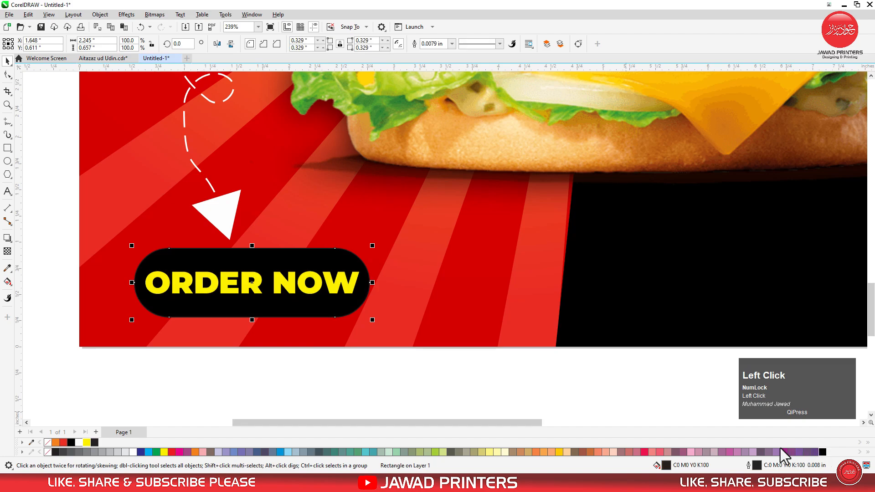
{"action": "left_click", "coordinate": [446, 379]}
{"action": "key", "text": "F3"}
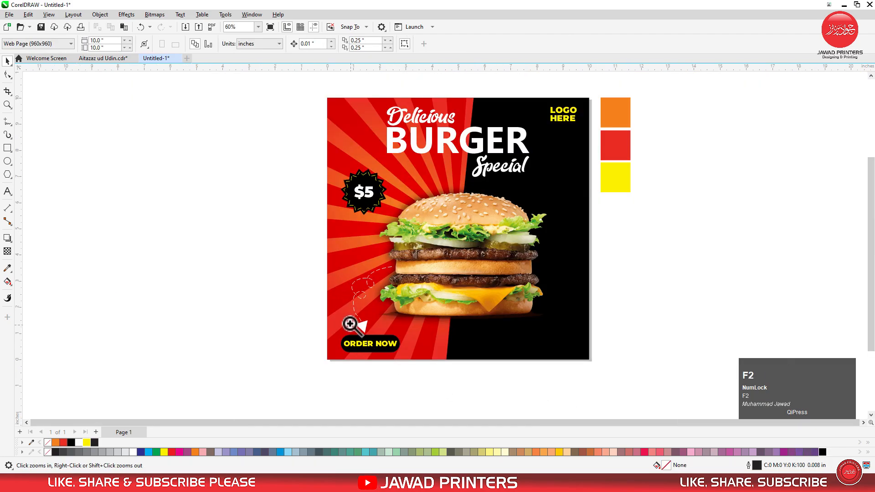
- Shrink the bar and its ORDER NOW text together to 2.05 by 0.6 in, group them and shift the group toward the page's left edge
{"action": "left_click_drag", "start_coordinate": [396, 296], "coordinate": [595, 345]}
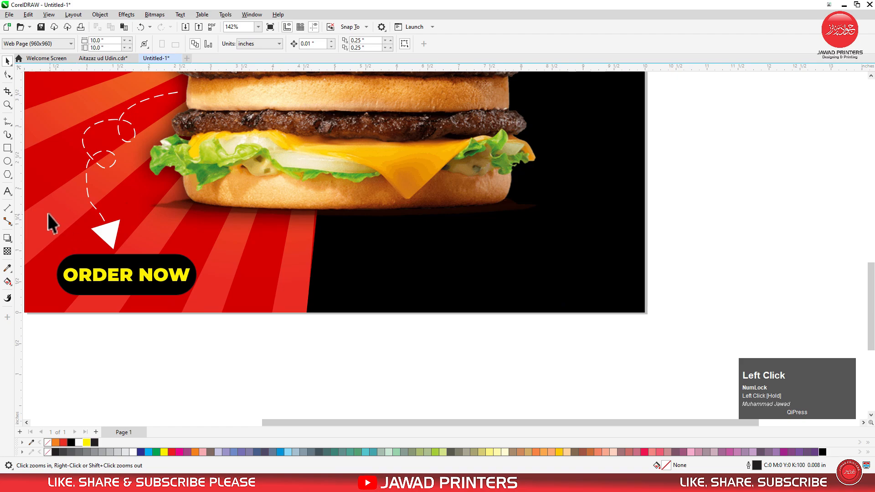
{"action": "left_click", "coordinate": [119, 277]}
{"action": "left_click", "coordinate": [159, 273], "text": "shift"}
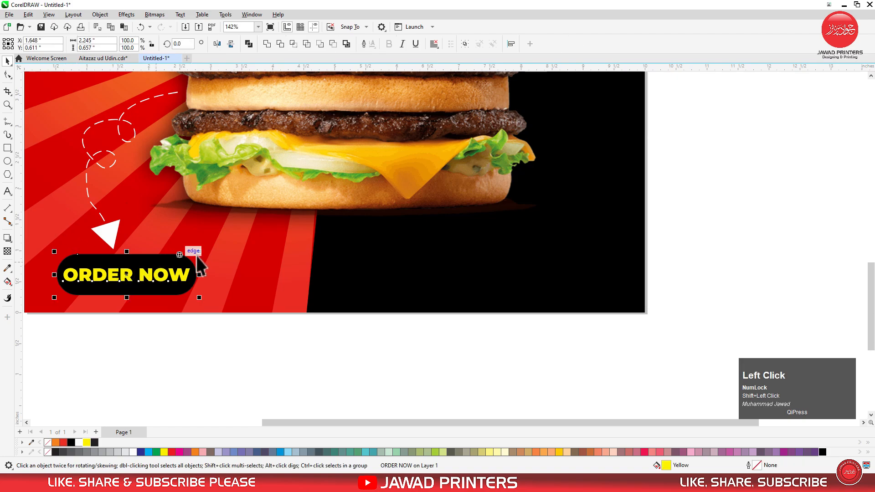
{"action": "left_click_drag", "start_coordinate": [201, 254], "coordinate": [197, 252]}
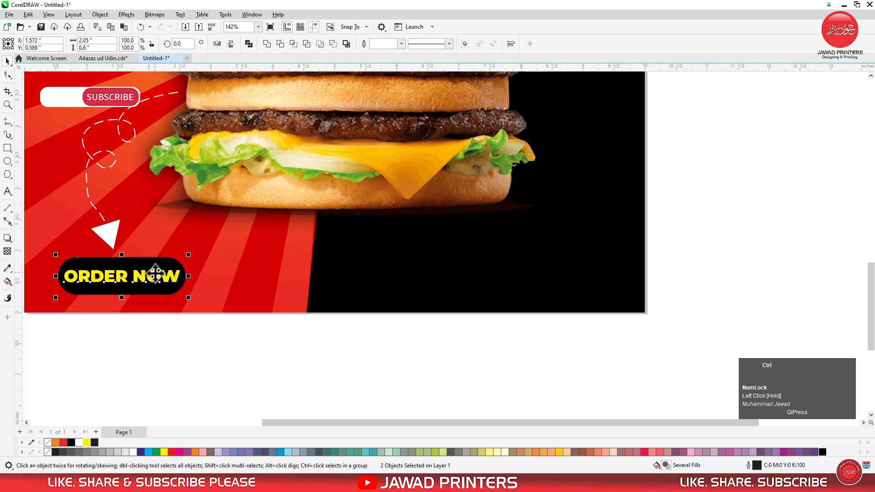
{"action": "key", "text": "ctrl+g"}
{"action": "left_click_drag", "start_coordinate": [156, 273], "coordinate": [146, 278]}
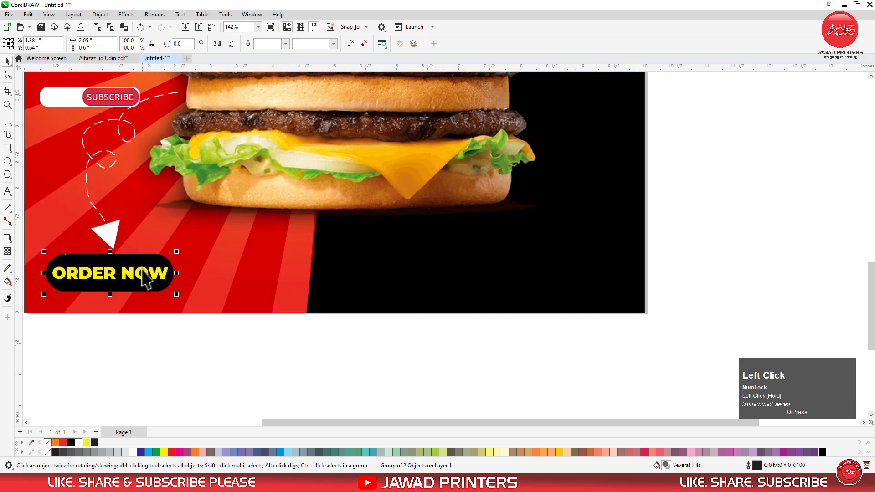
- Left-align the ORDER NOW button with the $5 badge
{"action": "key", "text": "F3"}
{"action": "key", "text": "F2"}
{"action": "left_click_drag", "start_coordinate": [363, 350], "coordinate": [2, 85]}
{"action": "left_click", "coordinate": [449, 122], "text": "shift"}
{"action": "key", "text": "l"}
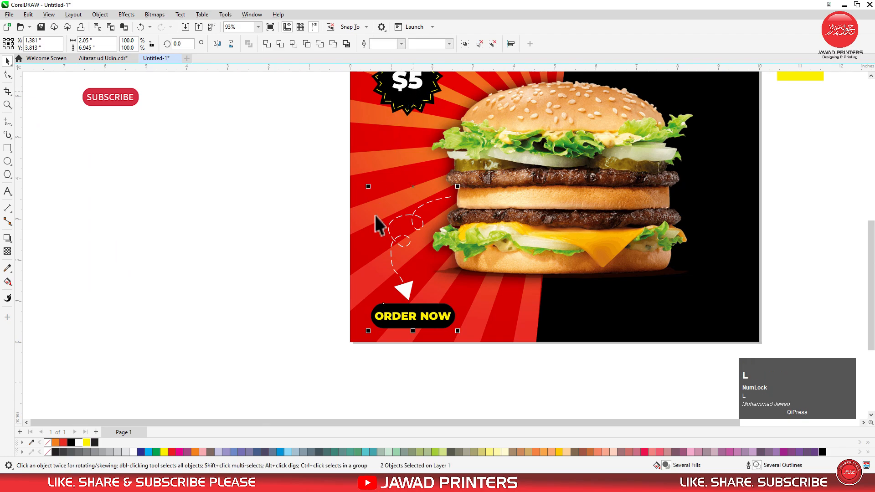
{"action": "left_click", "coordinate": [329, 280]}
{"action": "key", "text": "F2"}
{"action": "left_click_drag", "start_coordinate": [328, 281], "coordinate": [780, 352]}
{"action": "left_click", "coordinate": [7, 191]}
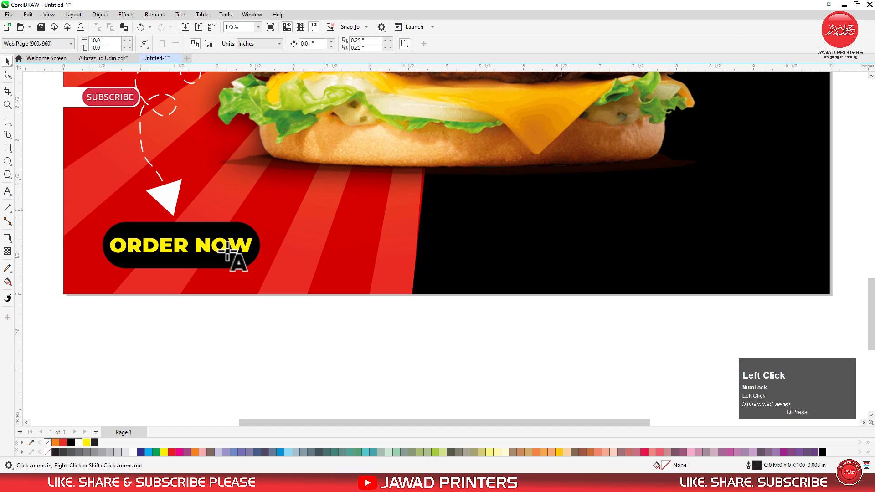
{"action": "left_click", "coordinate": [328, 268]}
{"action": "type", "text": "WW"}
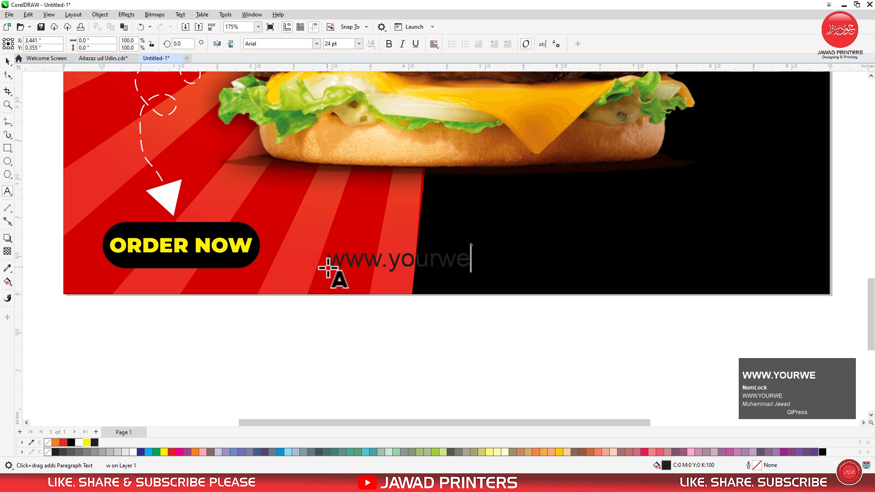
{"action": "type", "text": "w.yourwebsite.com"}
{"action": "key", "text": "ctrl+space"}
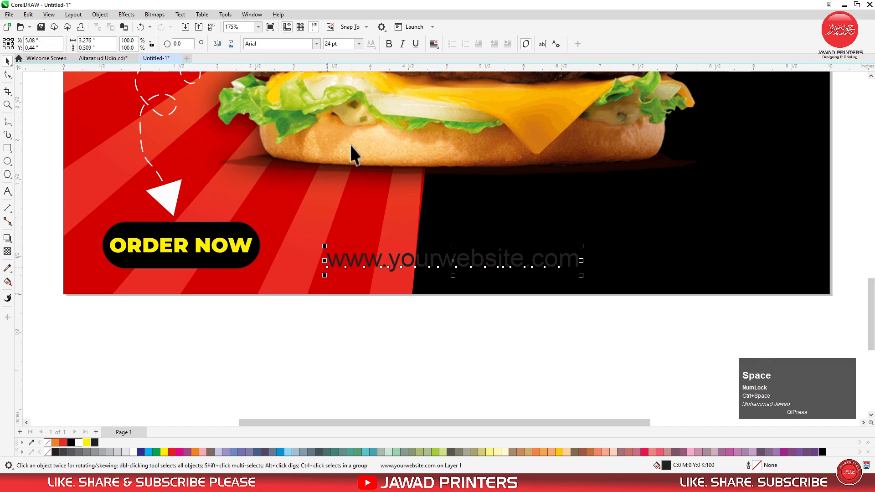
- Set the website text in Montserrat Black, shrink it to about 2.43 in wide, center it horizontally on the page and fill it white
{"action": "left_click", "coordinate": [316, 44]}
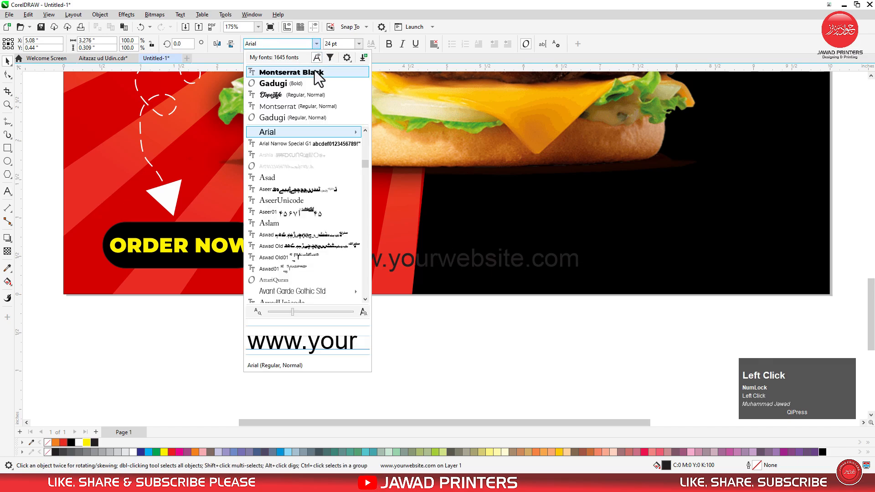
{"action": "left_click", "coordinate": [653, 246], "text": "shift"}
{"action": "left_click_drag", "start_coordinate": [653, 246], "coordinate": [611, 248]}
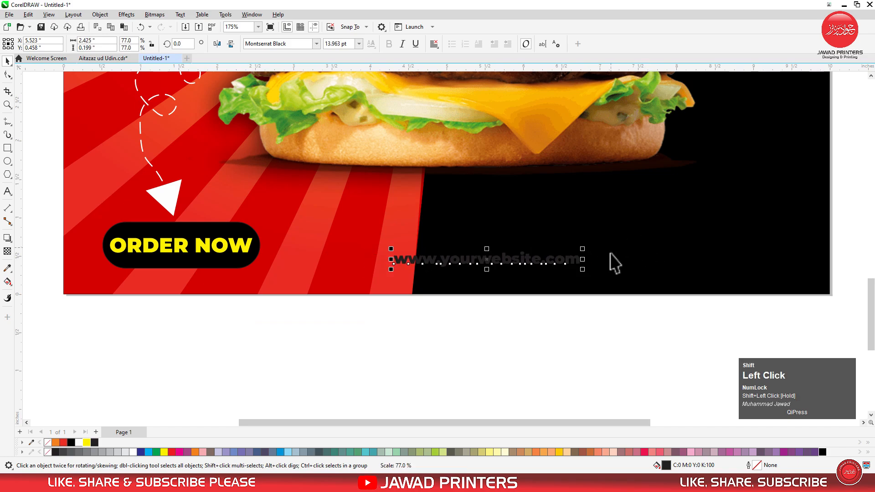
{"action": "left_click", "coordinate": [610, 275], "text": "shift"}
{"action": "left_click", "coordinate": [512, 266]}
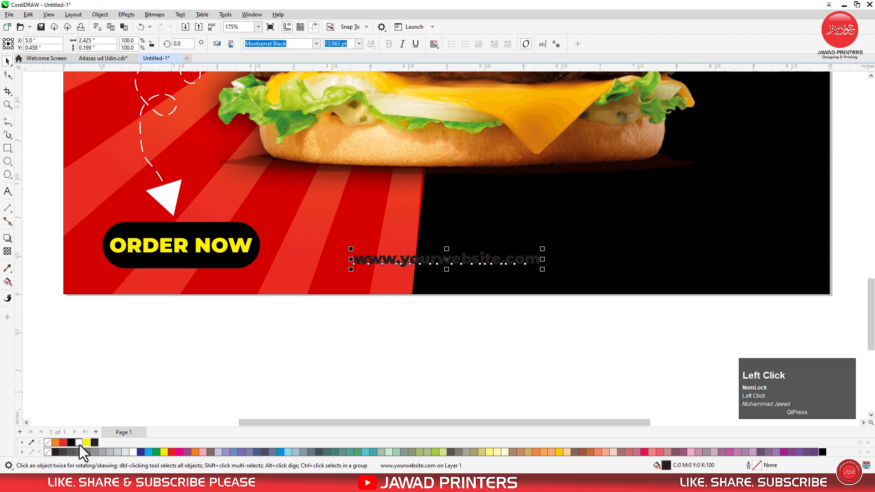
- Bottom-align the website text with the ORDER NOW button
{"action": "left_click", "coordinate": [242, 258], "text": "shift"}
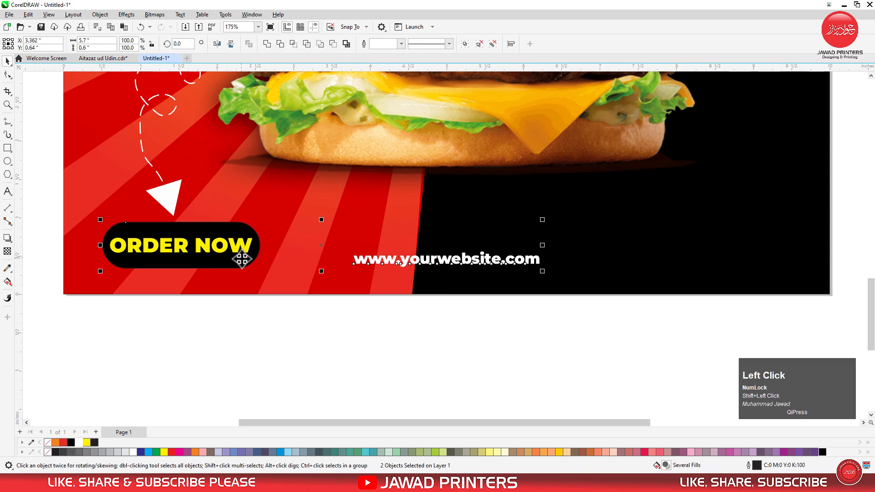
{"action": "key", "text": "c"}
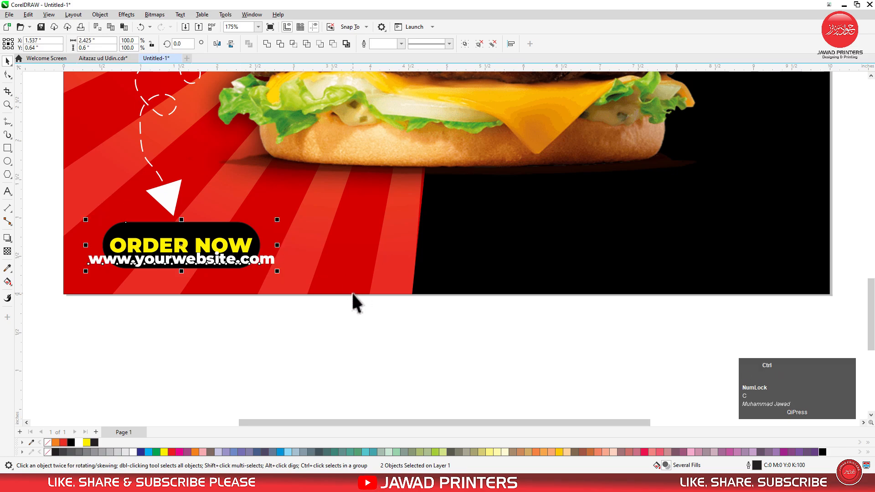
{"action": "key", "text": "ctrl+z"}
{"action": "left_click", "coordinate": [359, 308]}
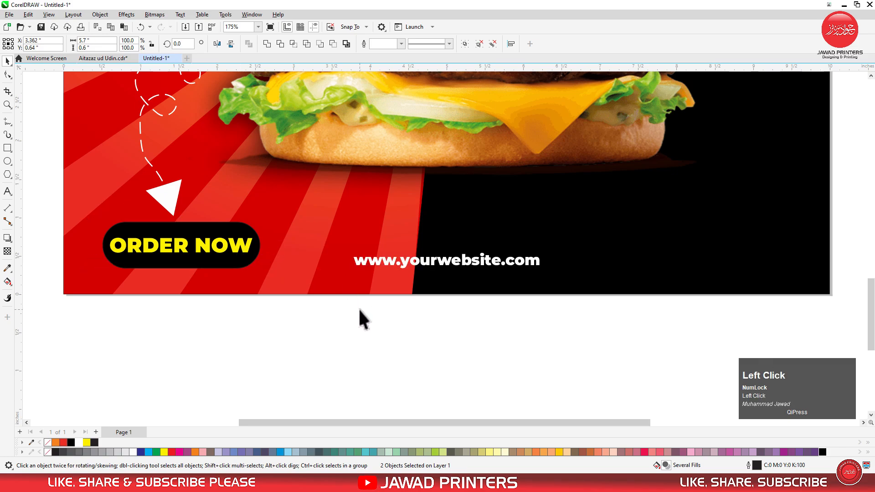
- Duplicate the website text horizontally onto the black area and replace its wording with CONTACT US and a phone number on a second line
{"action": "left_click_drag", "start_coordinate": [388, 265], "coordinate": [660, 270]}
{"action": "right_click", "coordinate": [661, 269], "text": "ctrl"}
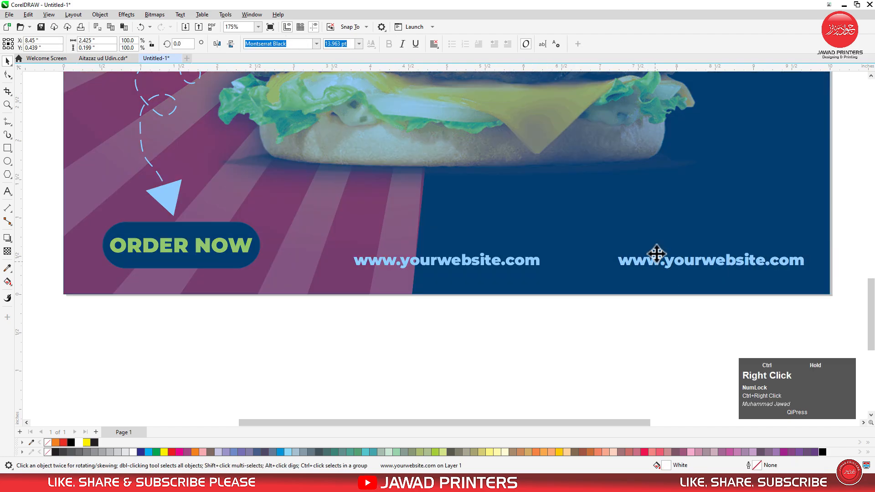
{"action": "double_click", "coordinate": [688, 261]}
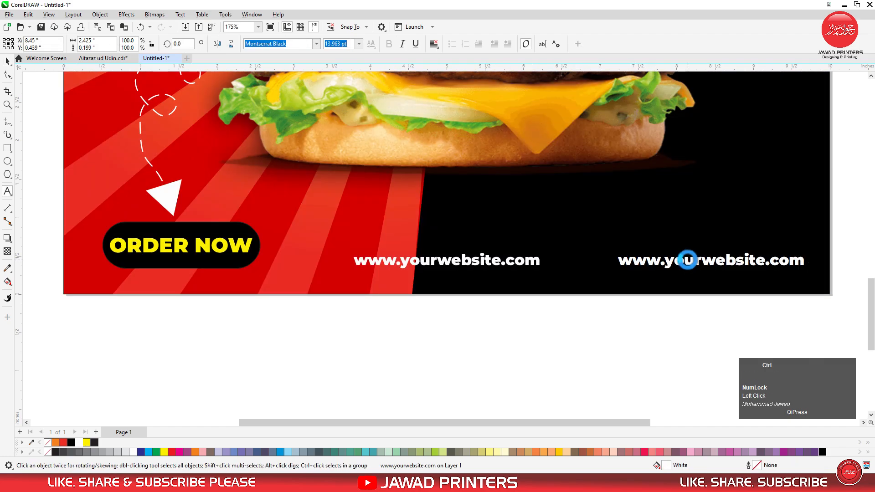
{"action": "key", "text": "ctrl+a"}
{"action": "type", "text": "CONTACT US"}
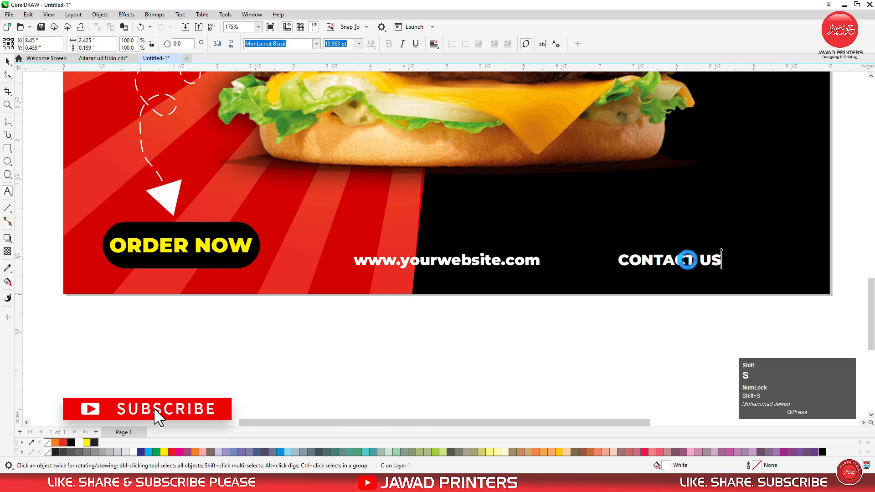
{"action": "key", "text": "Return"}
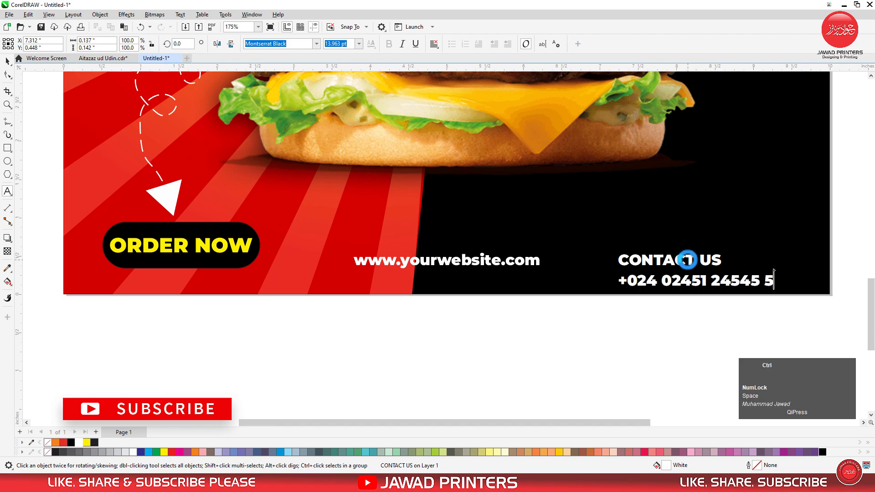
{"action": "key", "text": "ctrl+space"}
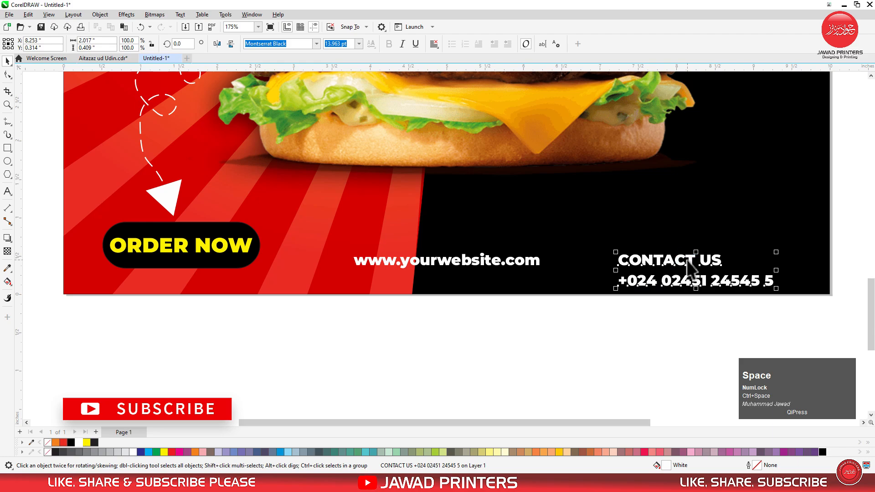
- Set the two lines of the contact text to right alignment
{"action": "left_click", "coordinate": [434, 44]}
{"action": "left_click", "coordinate": [449, 86]}
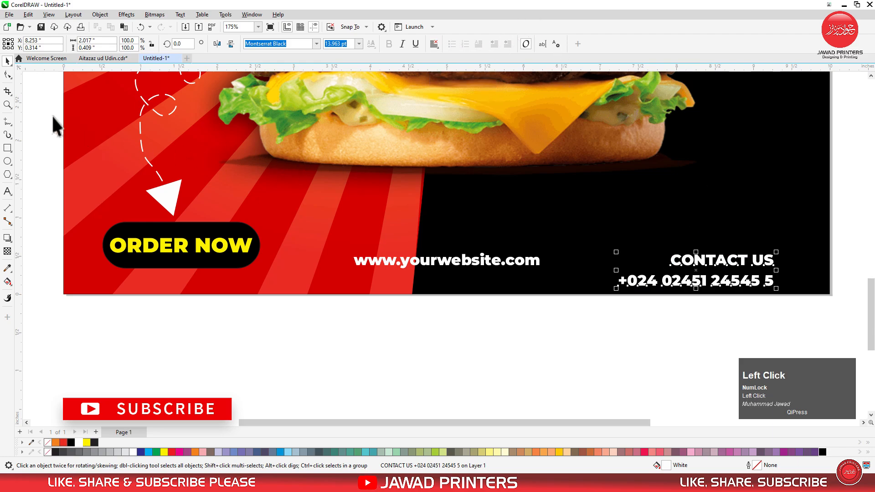
{"action": "left_click", "coordinate": [7, 76]}
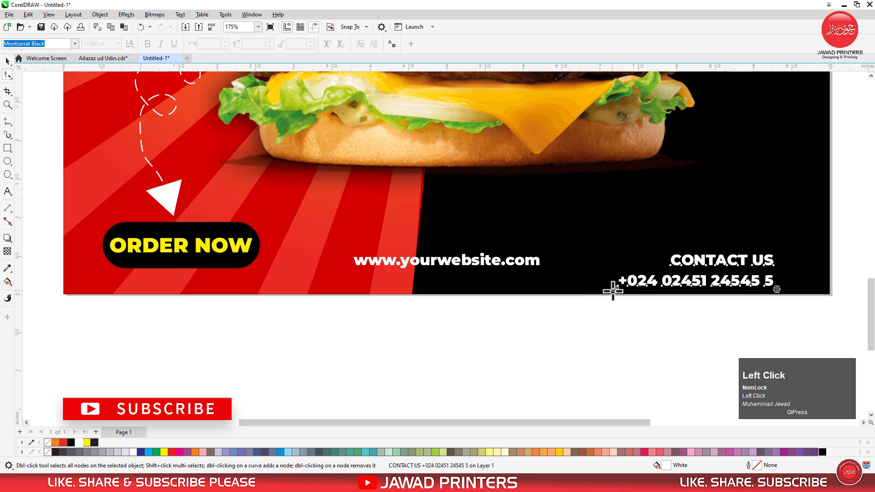
{"action": "key", "text": "space"}
- Align the contact text's right edge with the LOGO HERE placeholder
{"action": "key", "text": "F3"}
{"action": "key", "text": "F3"}
{"action": "key", "text": "F2"}
{"action": "left_click_drag", "start_coordinate": [619, 289], "coordinate": [802, 22]}
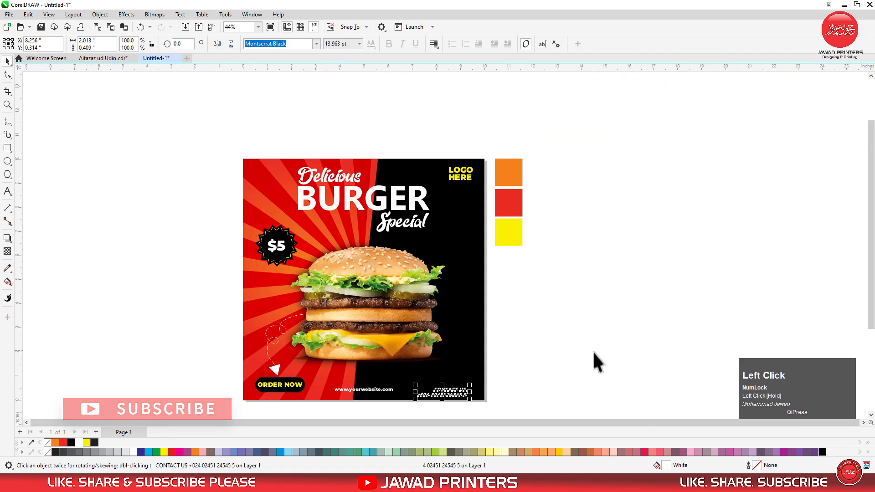
{"action": "left_click_drag", "start_coordinate": [469, 386], "coordinate": [479, 372]}
{"action": "left_click", "coordinate": [468, 173], "text": "shift"}
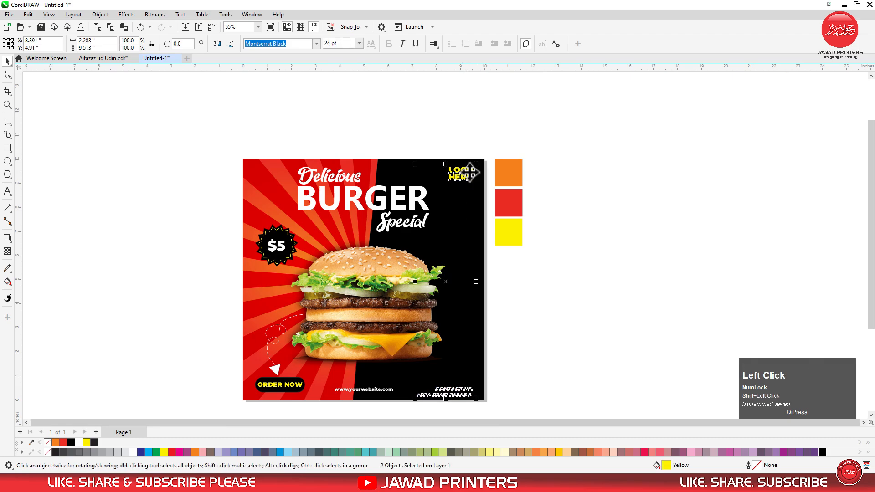
{"action": "left_click", "coordinate": [524, 342]}
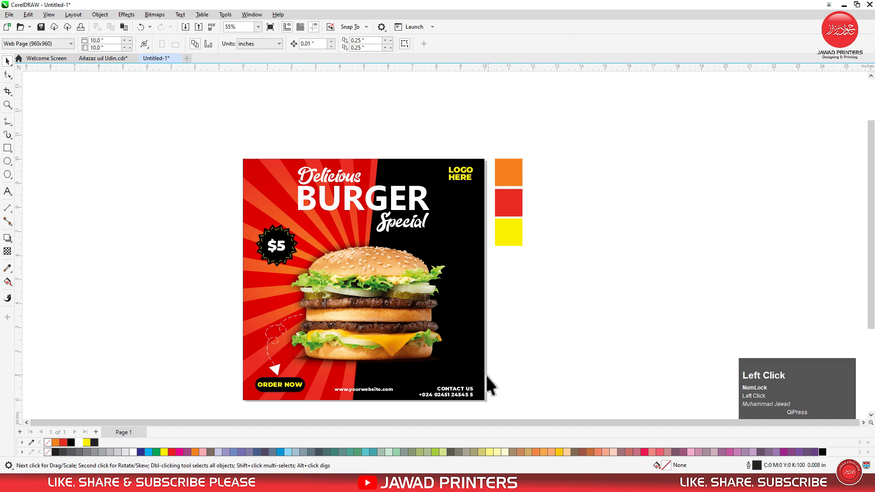
- Bottom-align the two-line contact text with the website text
{"action": "left_click", "coordinate": [448, 395]}
{"action": "left_click", "coordinate": [386, 389], "text": "shift"}
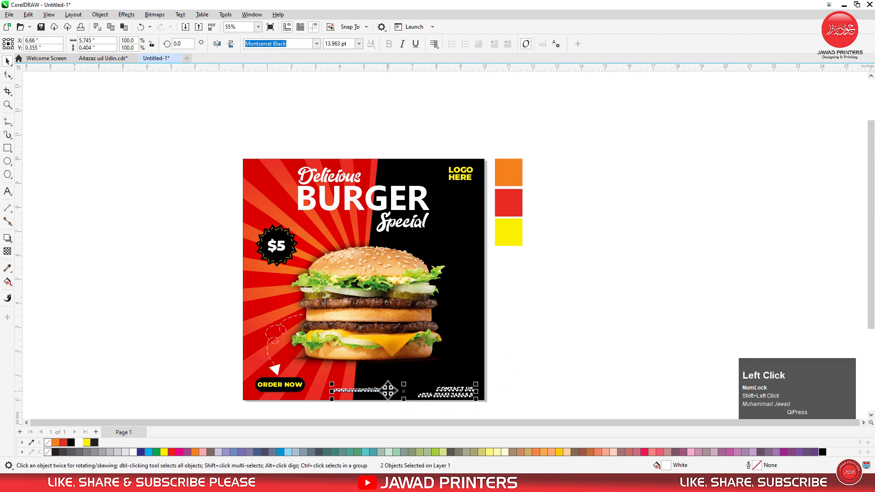
{"action": "left_click", "coordinate": [494, 391]}
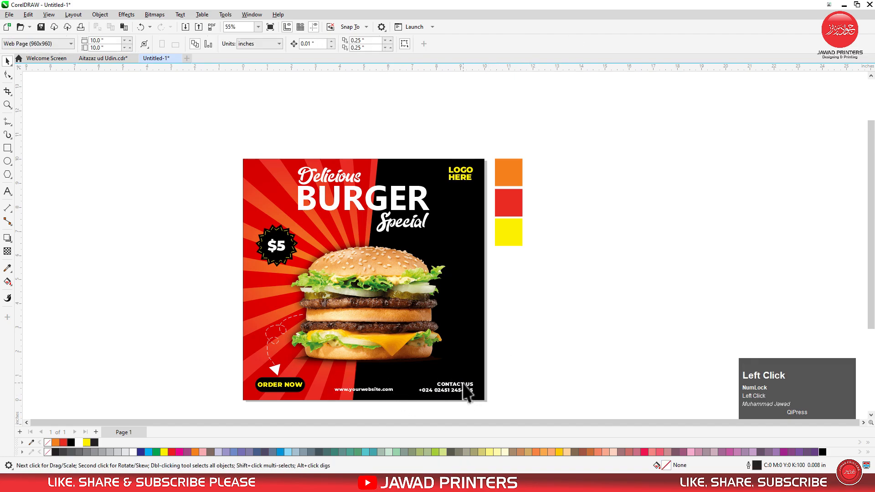
- Recolor only the CONTACT US line of the contact text yellow
{"action": "double_click", "coordinate": [444, 385]}
{"action": "left_click_drag", "start_coordinate": [437, 384], "coordinate": [473, 384]}
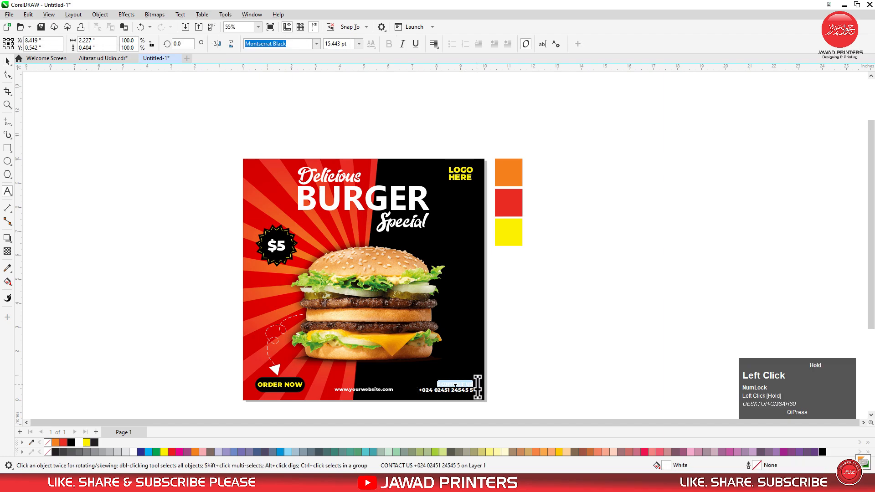
{"action": "left_click", "coordinate": [87, 444]}
{"action": "key", "text": "ctrl+space"}
- Delete the yellow, red and orange color reference squares beside the page
{"action": "key", "text": "F2"}
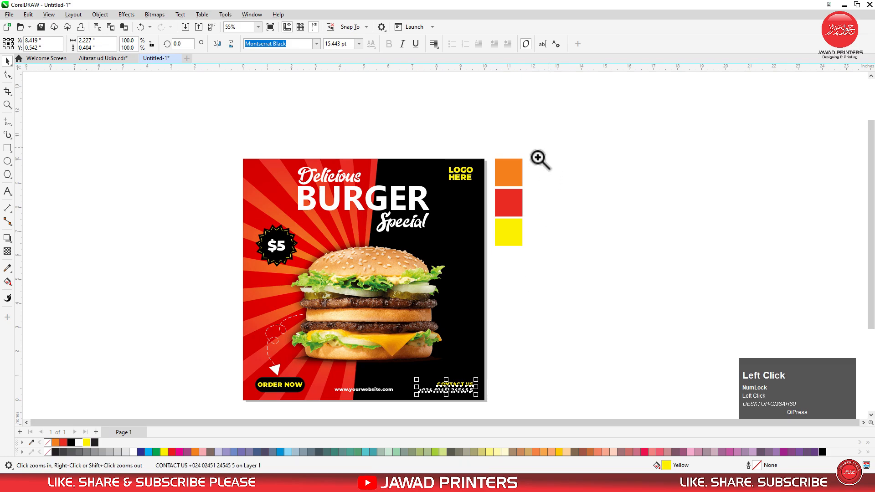
{"action": "left_click_drag", "start_coordinate": [538, 157], "coordinate": [215, 412]}
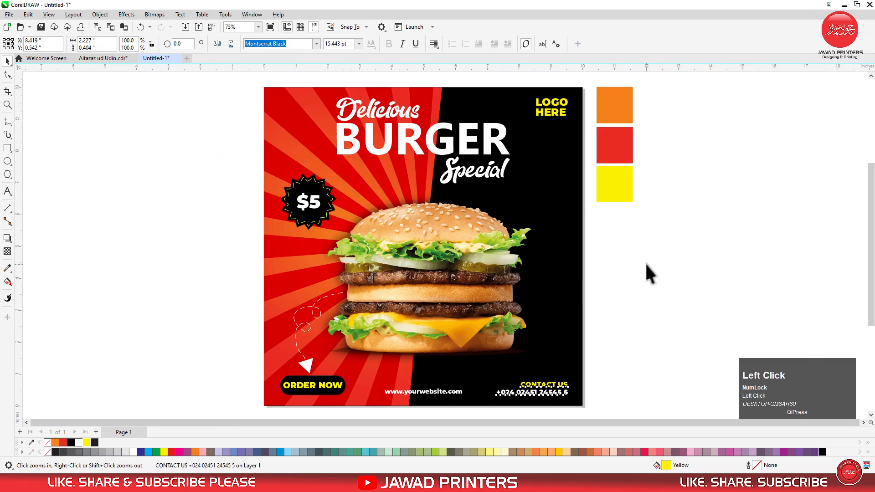
{"action": "left_click", "coordinate": [647, 274]}
{"action": "left_click", "coordinate": [621, 182]}
{"action": "key", "text": "Delete"}
{"action": "left_click", "coordinate": [617, 150]}
{"action": "key", "text": "Delete"}
{"action": "left_click", "coordinate": [625, 114]}
{"action": "key", "text": "Delete"}
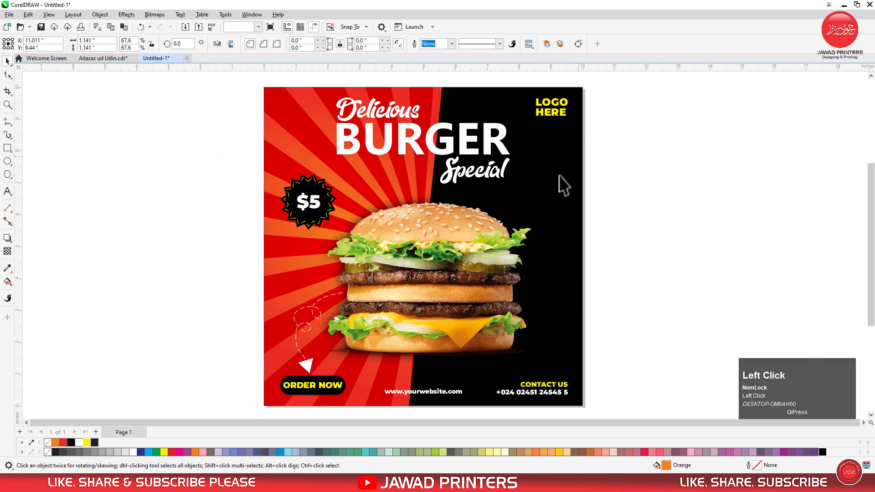
- Fit the finished burger graphic in view and show it in a full-screen preview with nothing selected
{"action": "left_click", "coordinate": [564, 185]}
{"action": "key", "text": "shift+F2"}
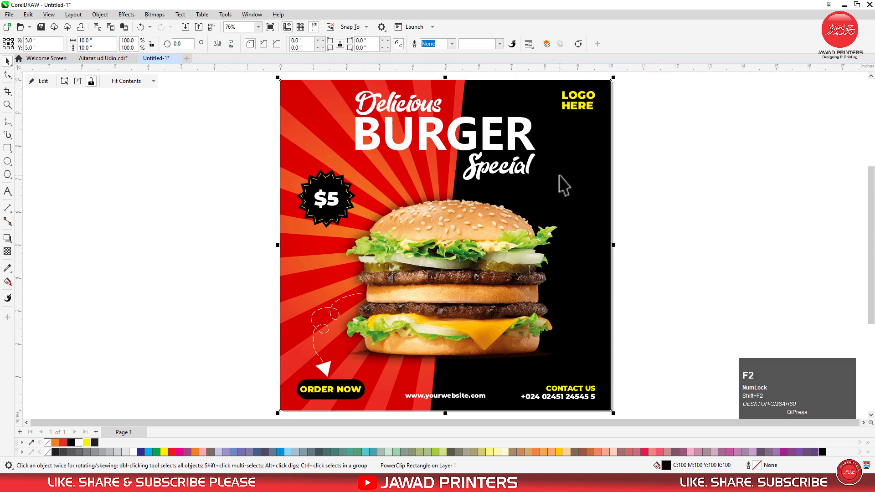
{"action": "right_click", "coordinate": [677, 164]}
{"action": "left_click", "coordinate": [685, 168]}
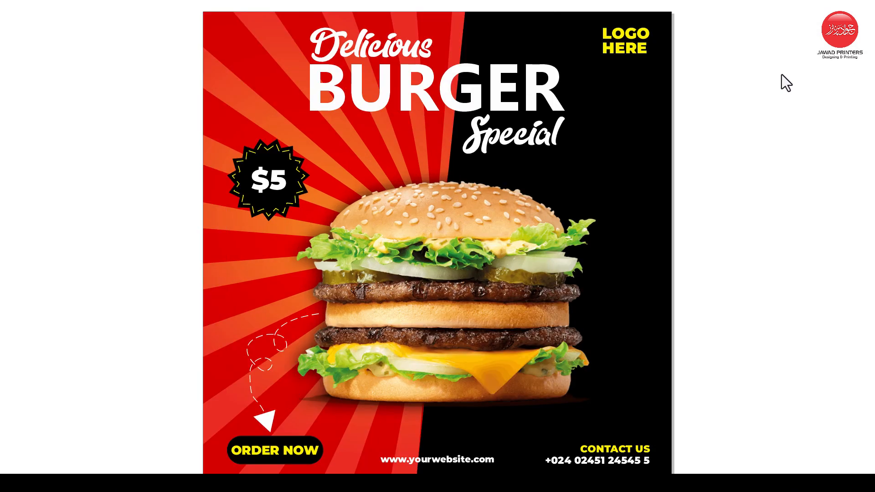